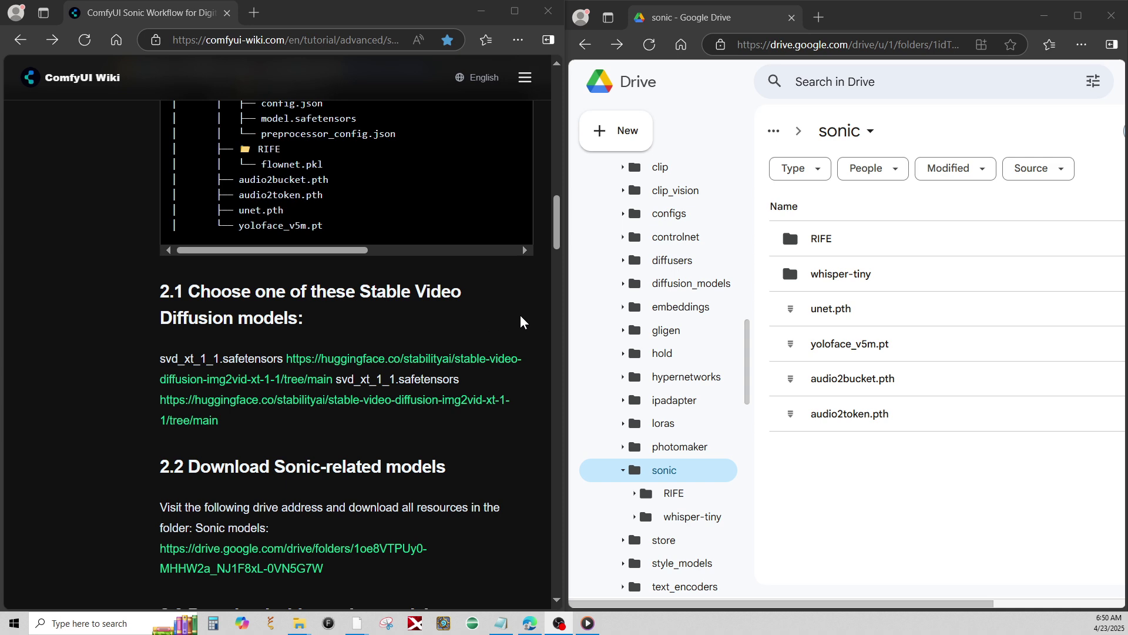
# - Check the wiki's svd_xt_1_1 model entry against the checkpoints folder in your Drive
pyautogui.moveTo(559, 229); pyautogui.dragTo(579, 112)
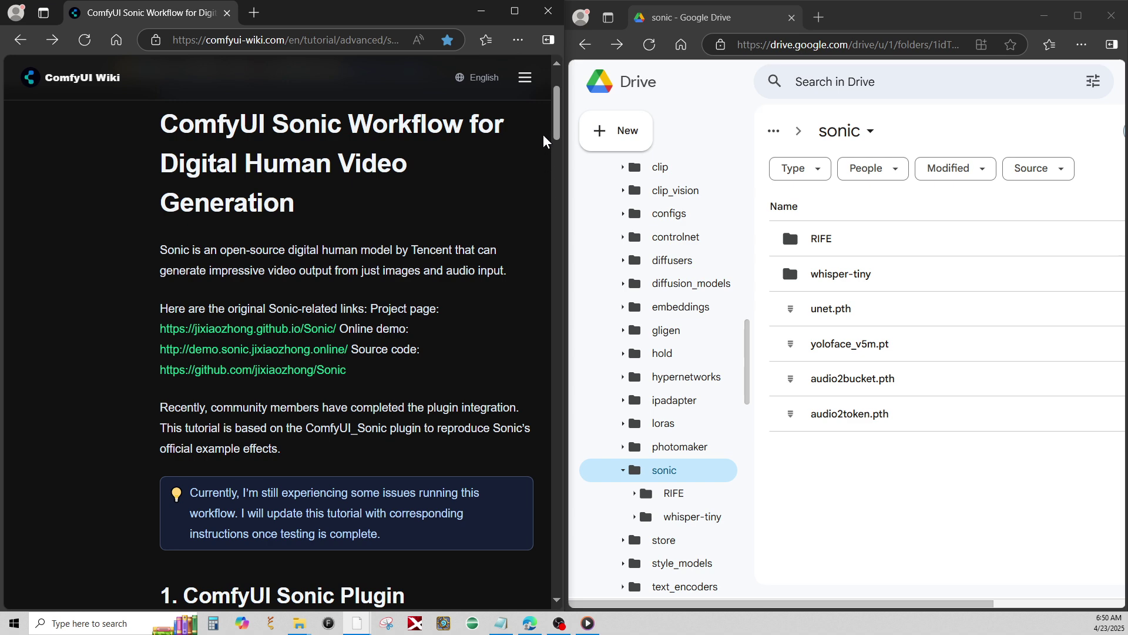
pyautogui.scroll(-5, 543, 141)
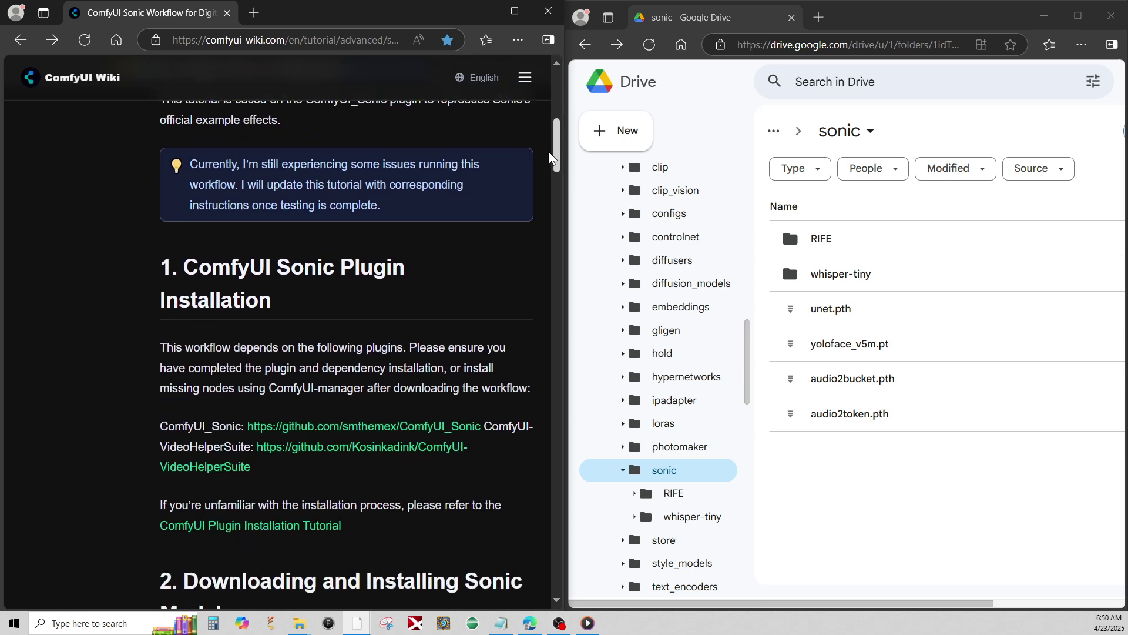
pyautogui.scroll(-2, 550, 156)
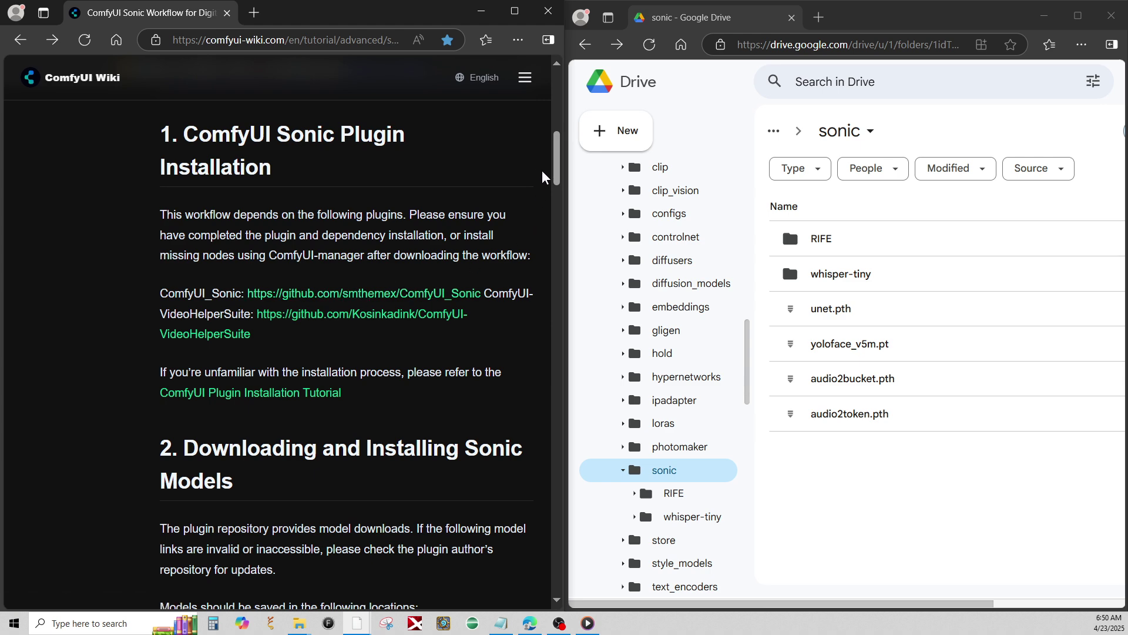
pyautogui.scroll(-5, 552, 194)
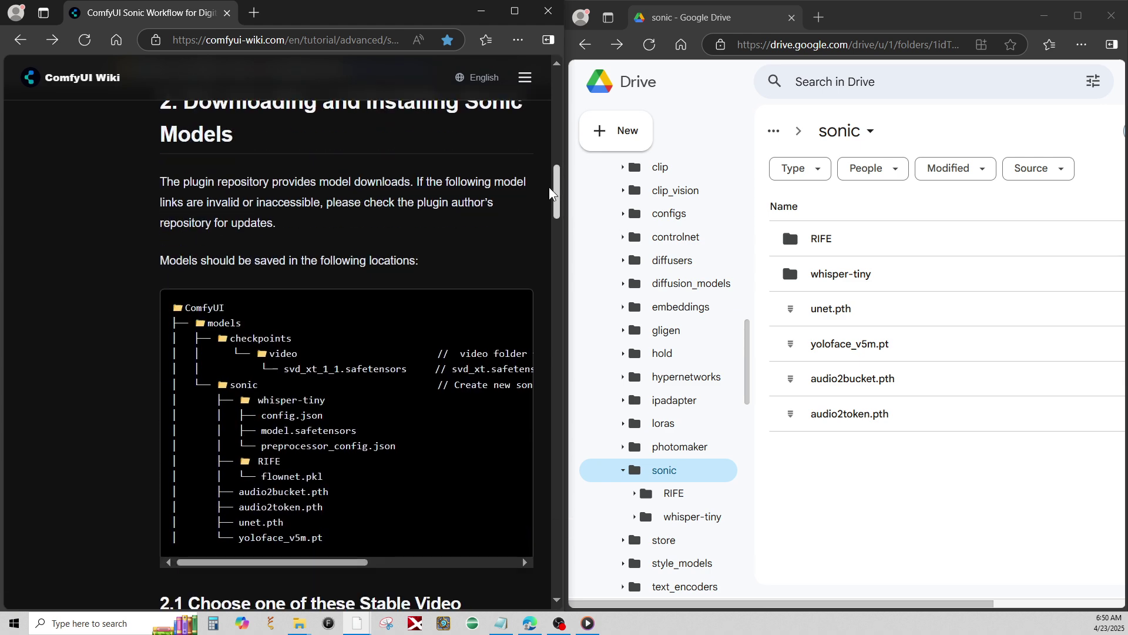
pyautogui.scroll(-2, 553, 194)
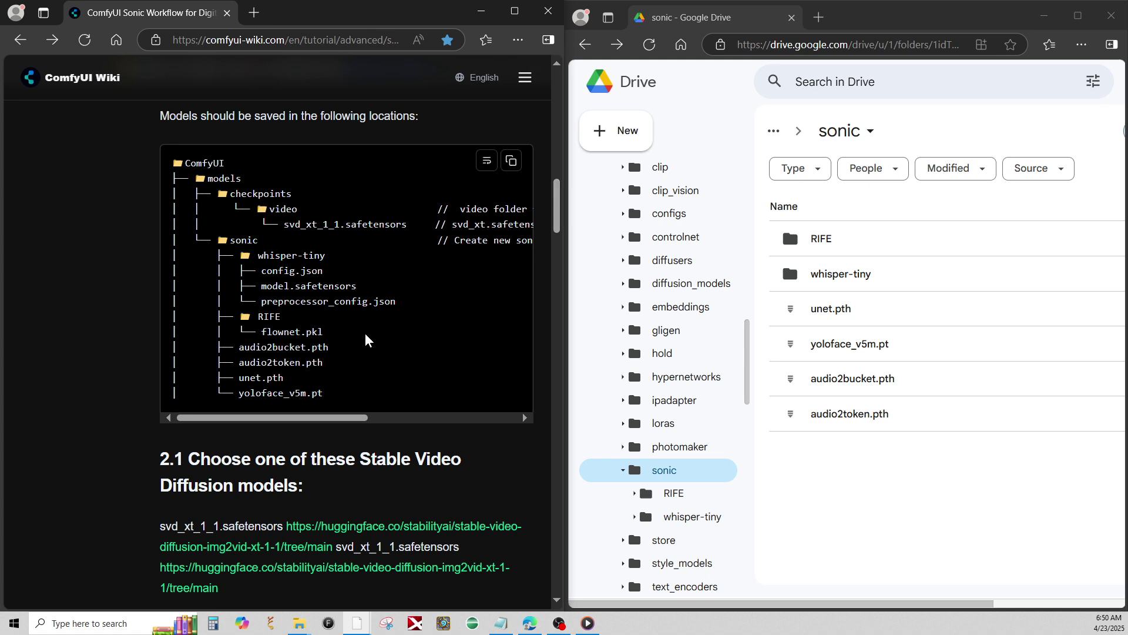
pyautogui.moveTo(288, 229); pyautogui.dragTo(363, 228)
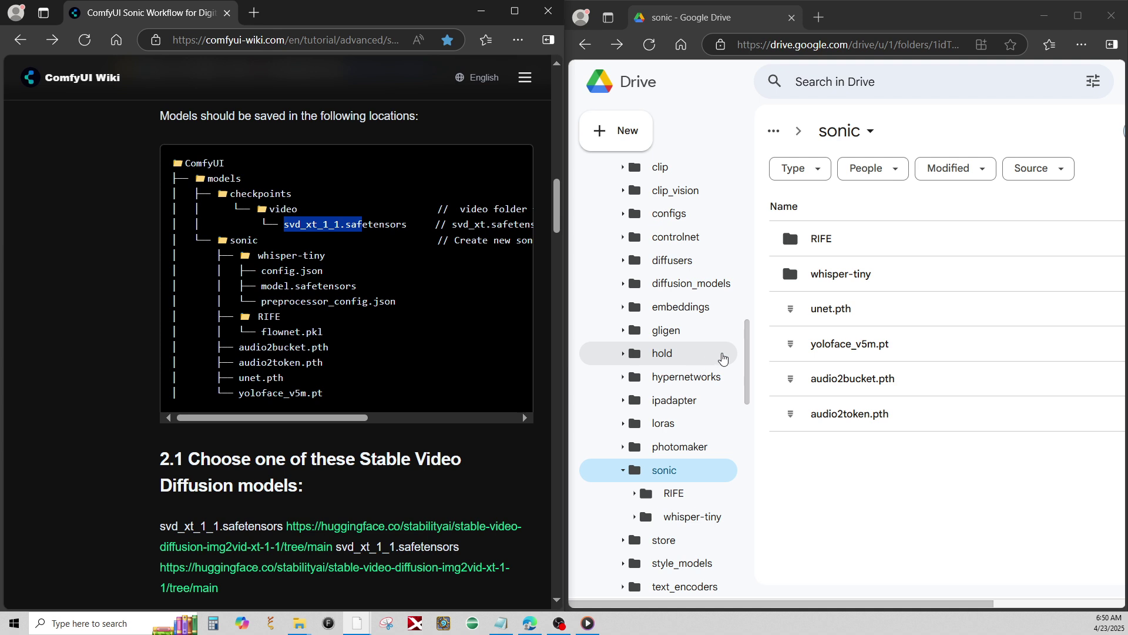
pyautogui.scroll(1, 723, 348)
pyautogui.click(686, 216)
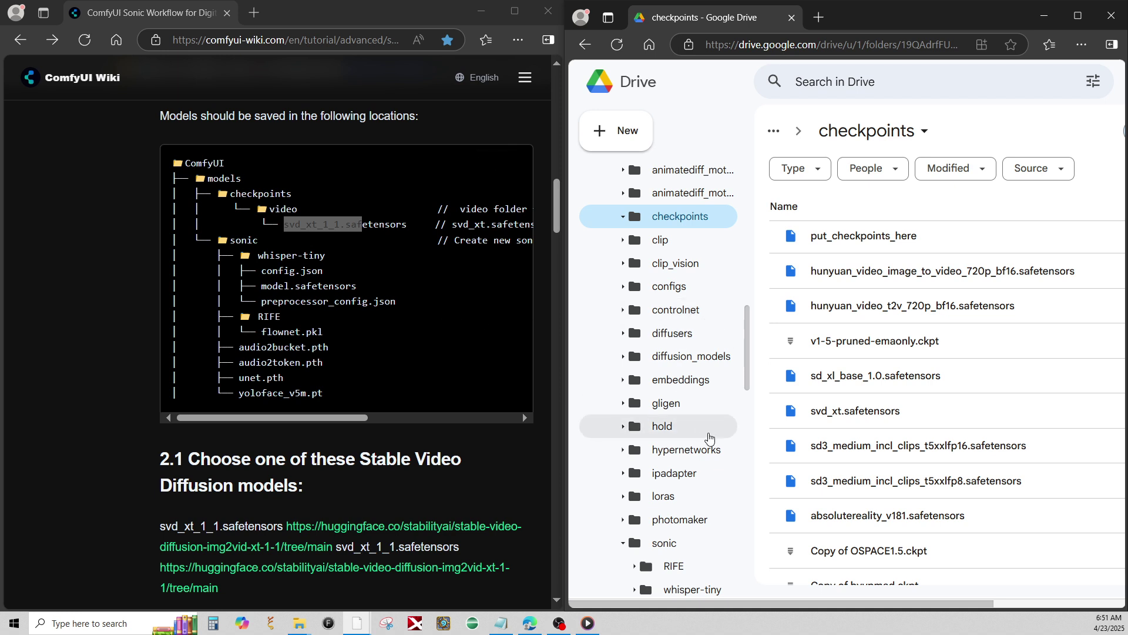
pyautogui.scroll(-3, 710, 438)
pyautogui.click(678, 389)
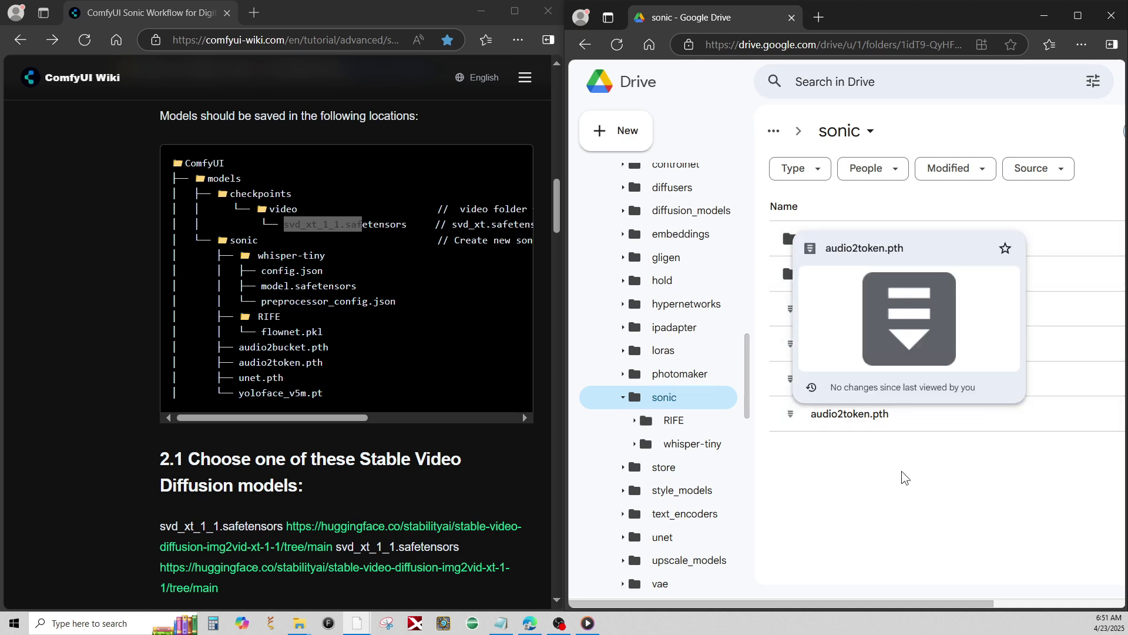
# - Open the wiki's shared Drive folder of Sonic models and inspect its Sonic subfolder
pyautogui.scroll(1, 438, 482)
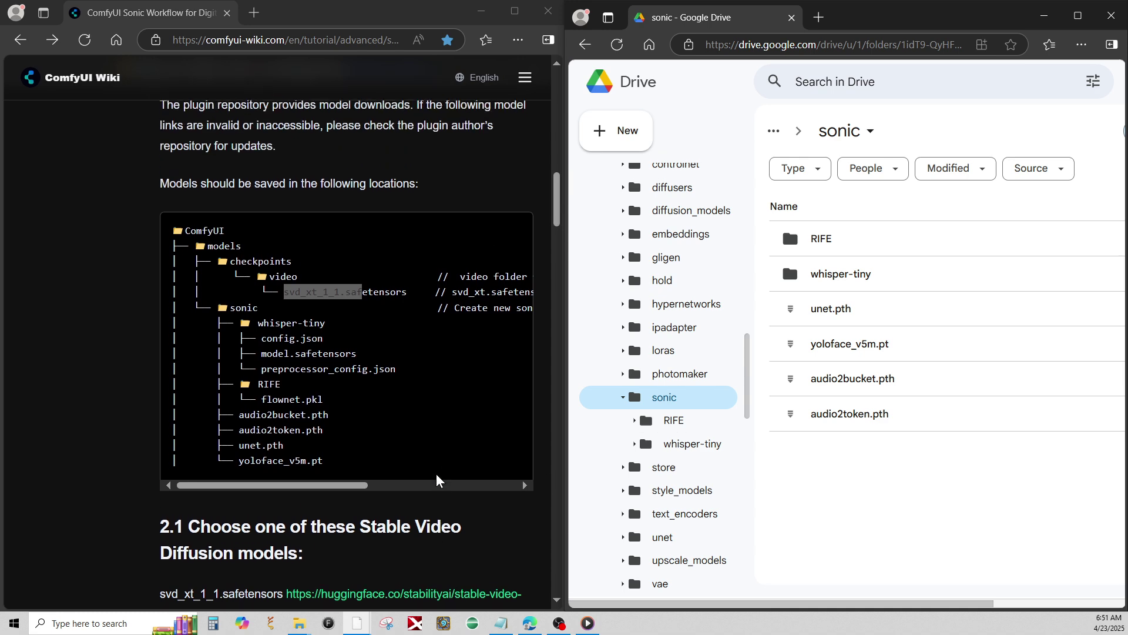
pyautogui.scroll(-3, 435, 477)
pyautogui.scroll(-1, 429, 468)
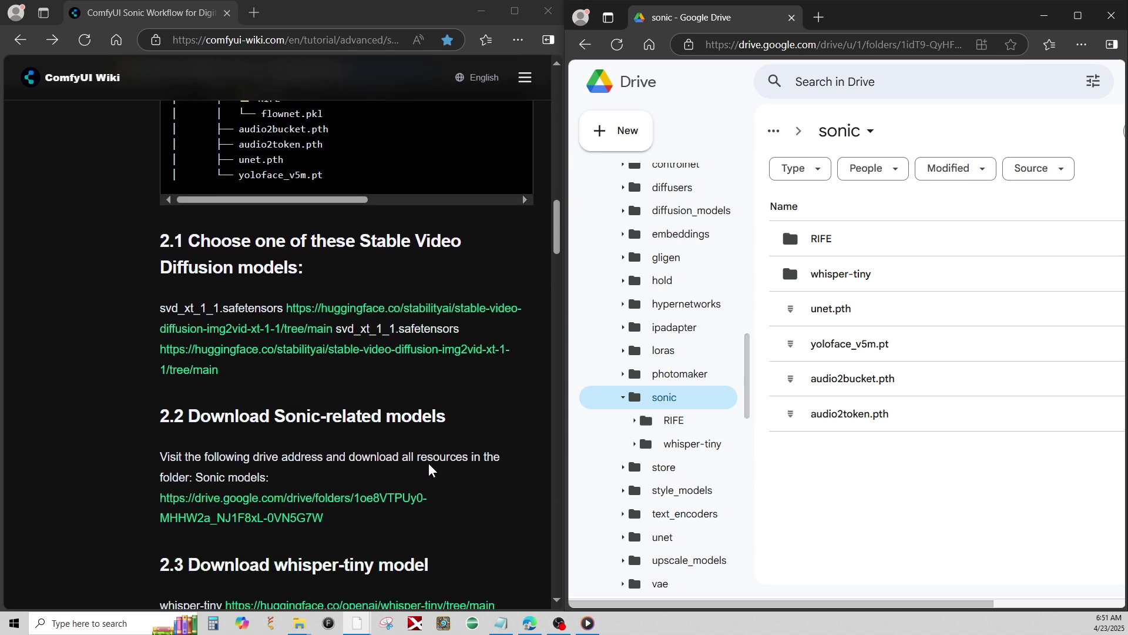
pyautogui.scroll(-1, 446, 452)
pyautogui.scroll(-1, 482, 449)
pyautogui.scroll(1, 481, 448)
pyautogui.click(328, 432)
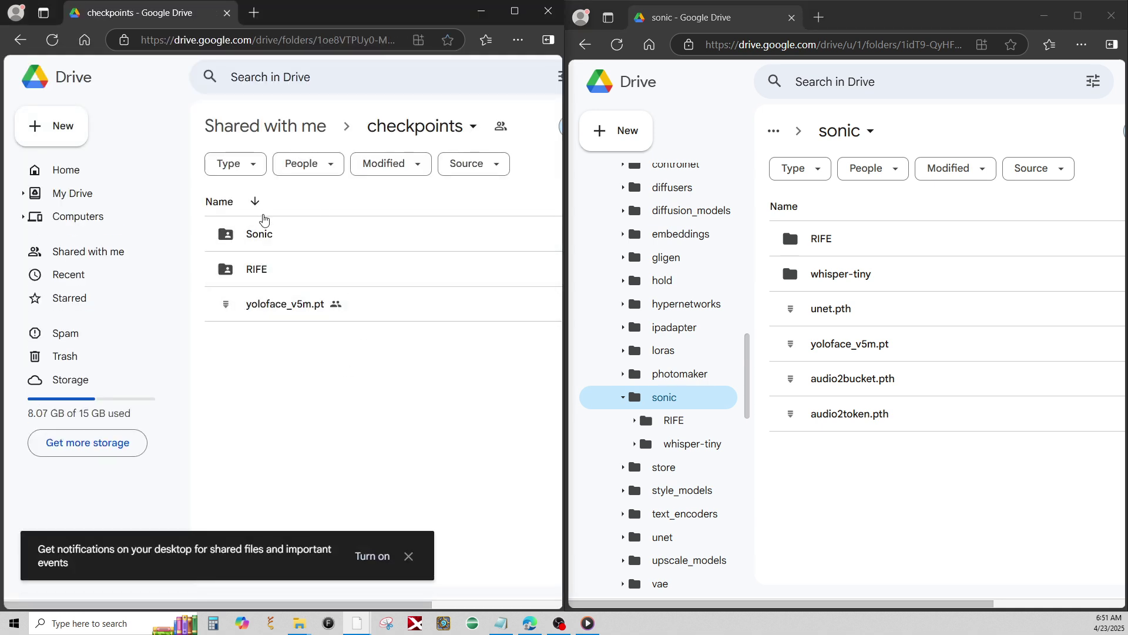
pyautogui.doubleClick(251, 243)
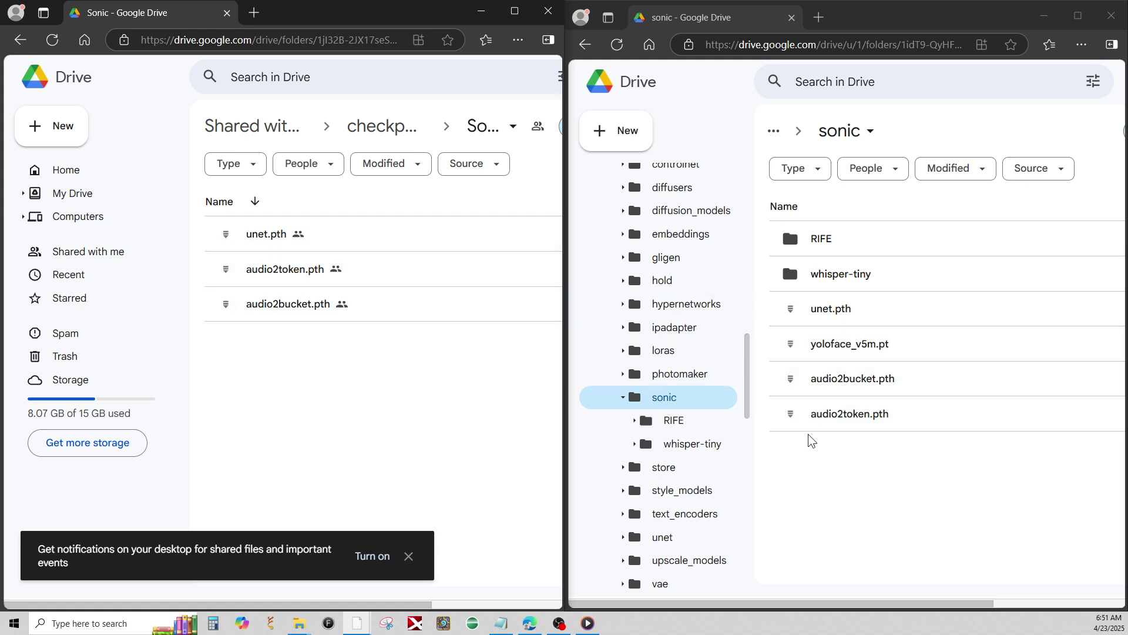
pyautogui.moveTo(775, 400)
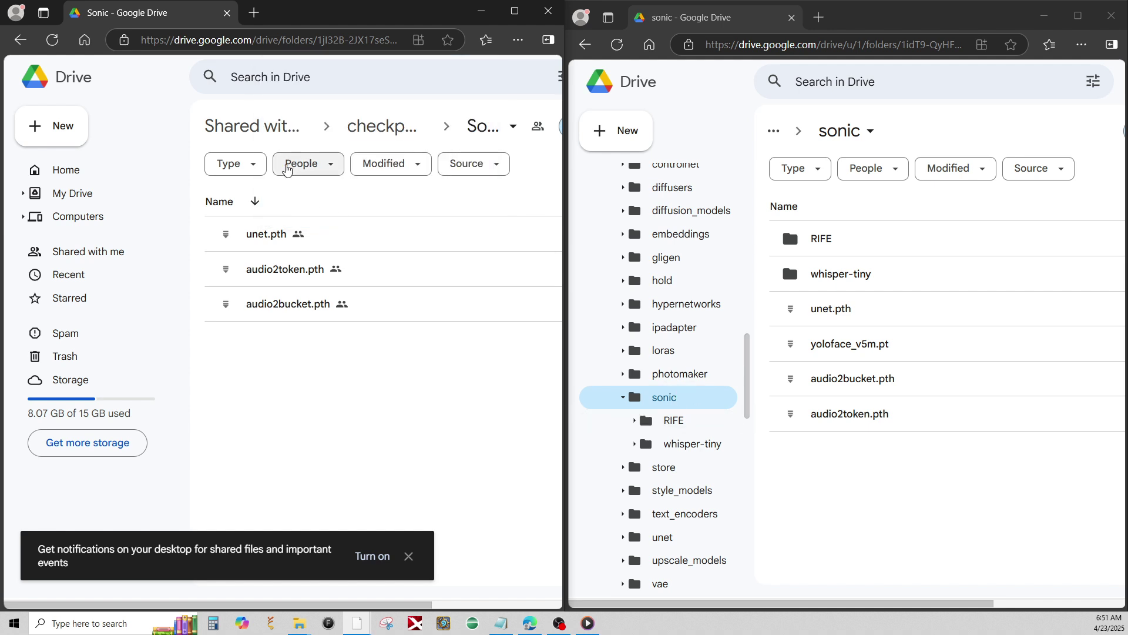
# - Open the shared RIFE folder and your own sonic RIFE folder holding flownet.pkl
pyautogui.click(20, 40)
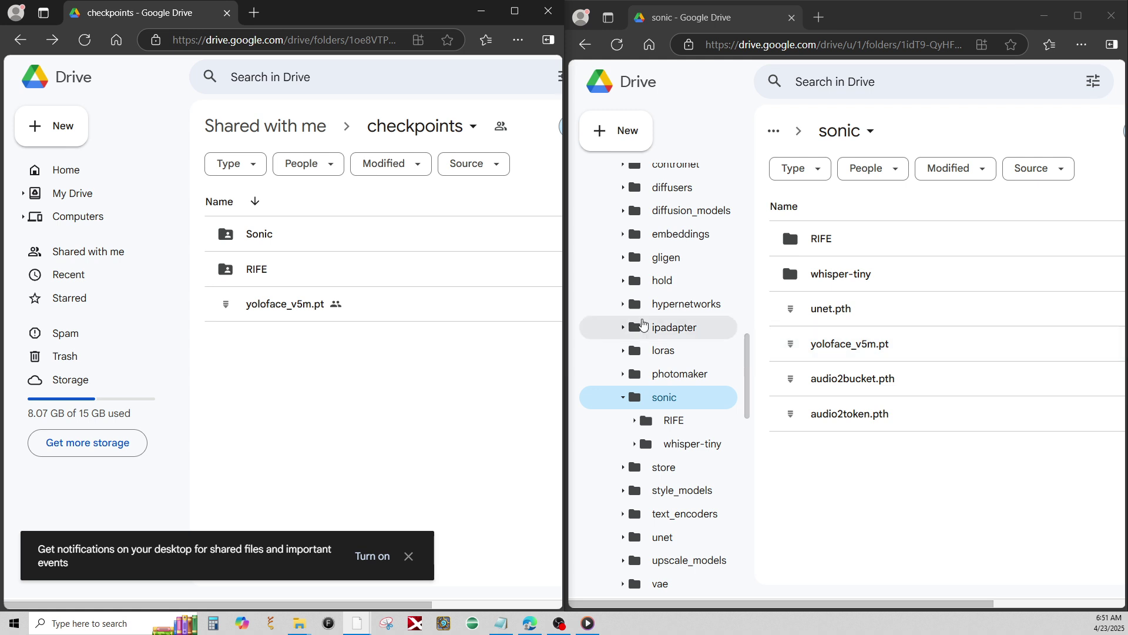
pyautogui.doubleClick(307, 270)
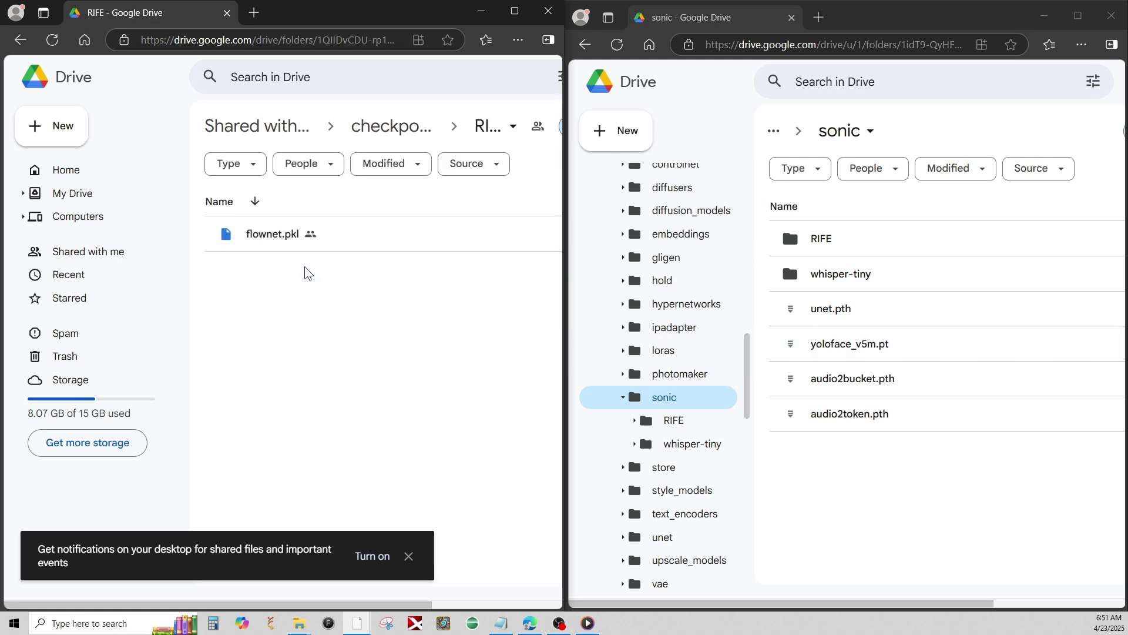
pyautogui.doubleClick(821, 247)
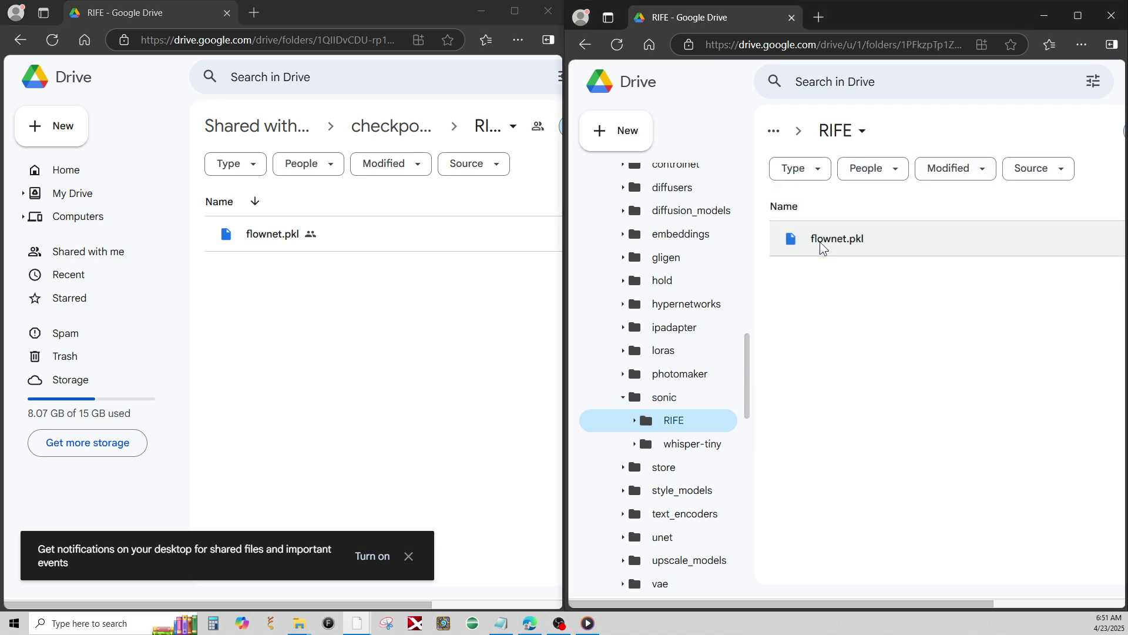
pyautogui.click(20, 40)
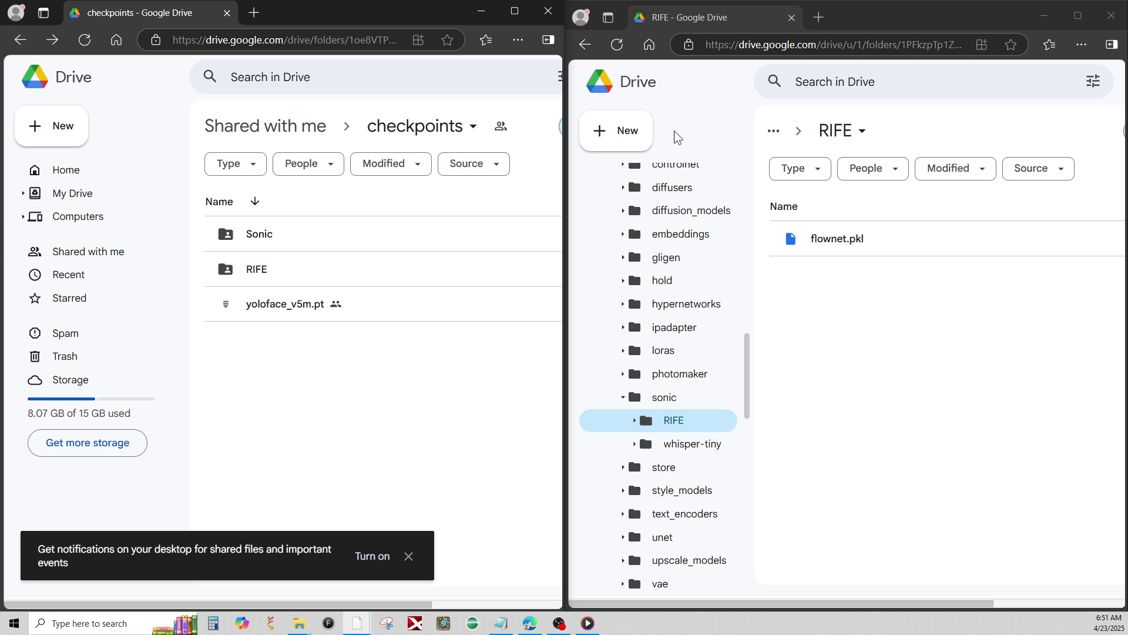
# - Recheck the shared Sonic and RIFE folders, then return to the ComfyUI Wiki Sonic tutorial
pyautogui.doubleClick(272, 234)
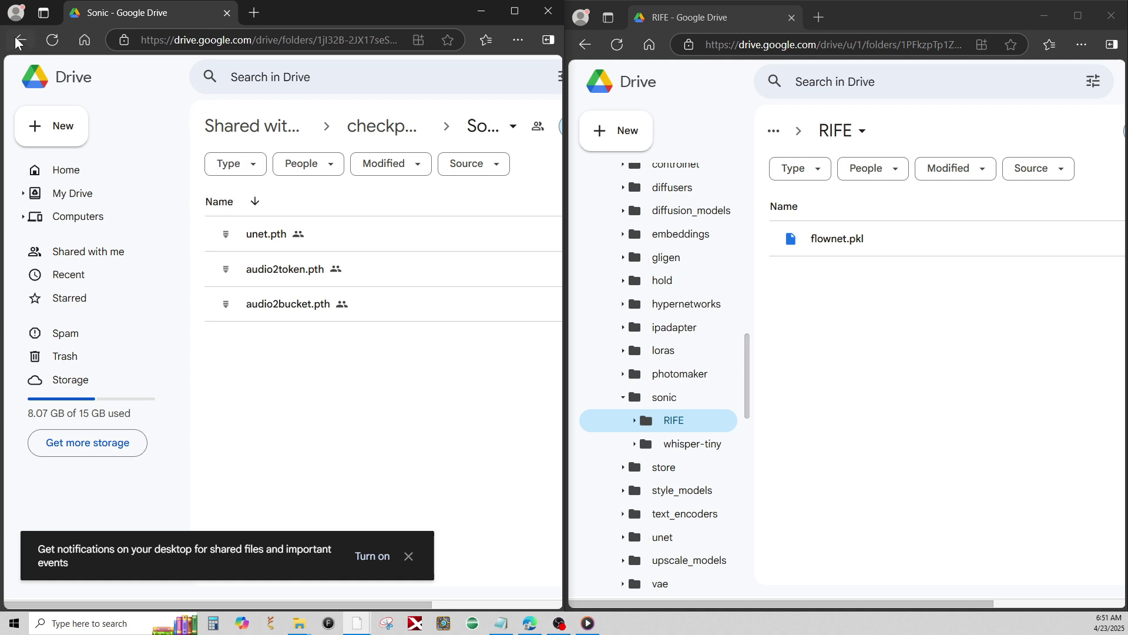
pyautogui.hotkey('alt', 'Left')
pyautogui.doubleClick(259, 270)
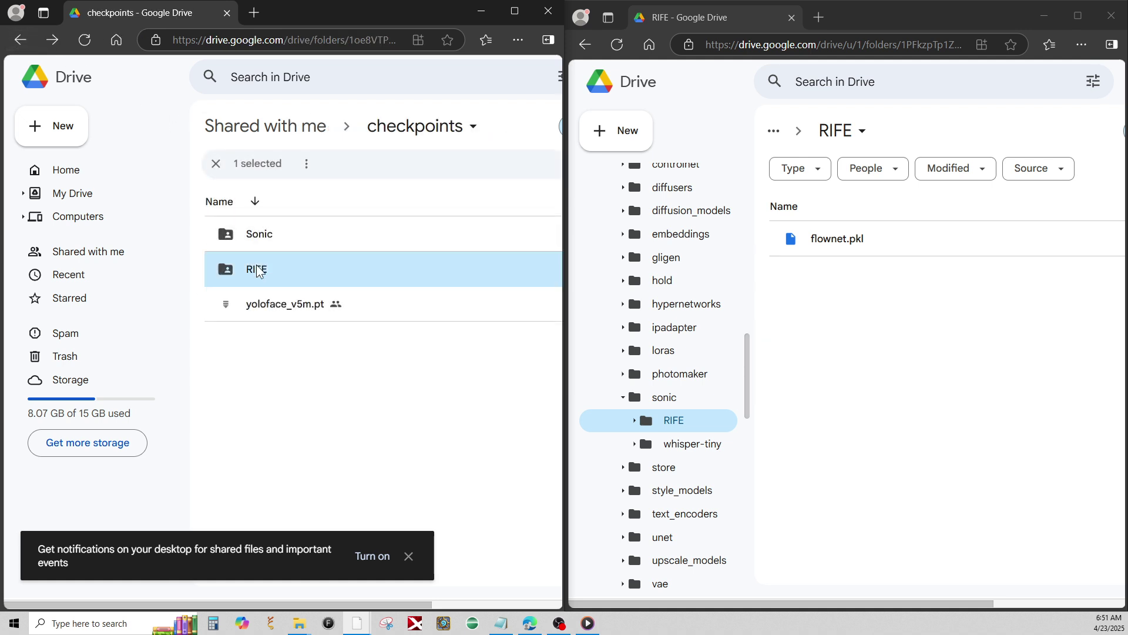
pyautogui.click(18, 40)
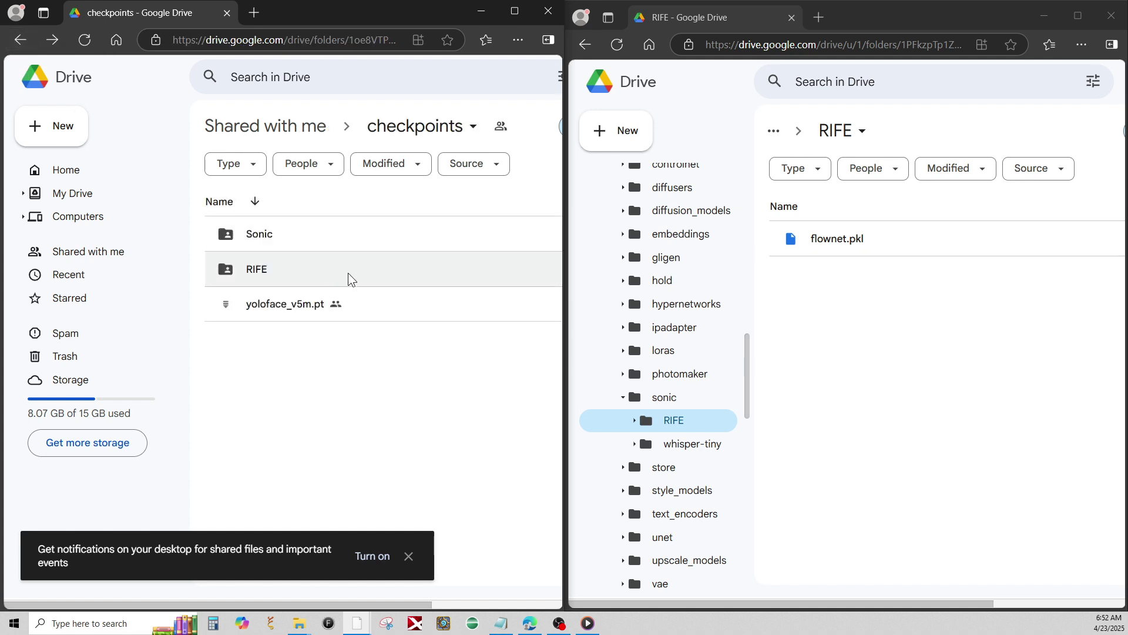
pyautogui.click(19, 41)
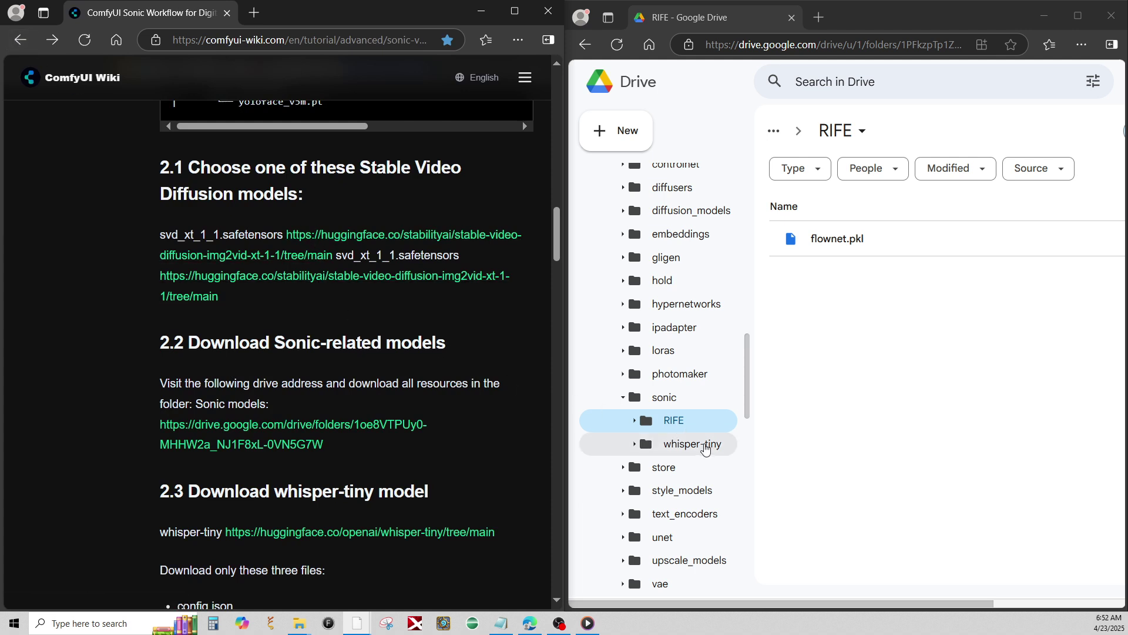
pyautogui.click(706, 446)
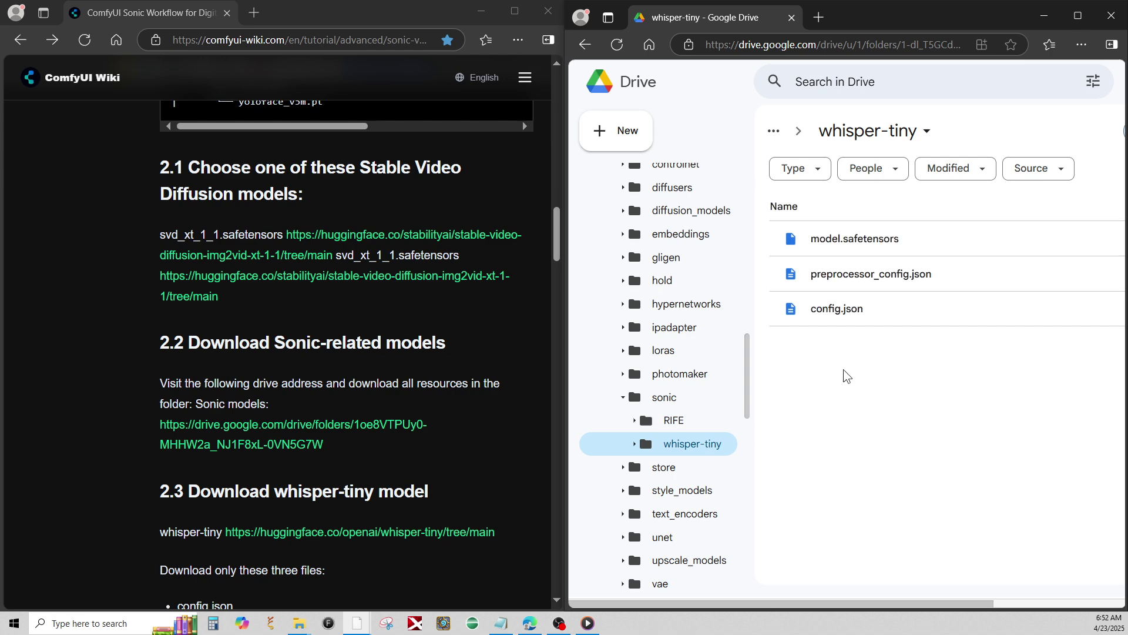
pyautogui.scroll(-2, 453, 343)
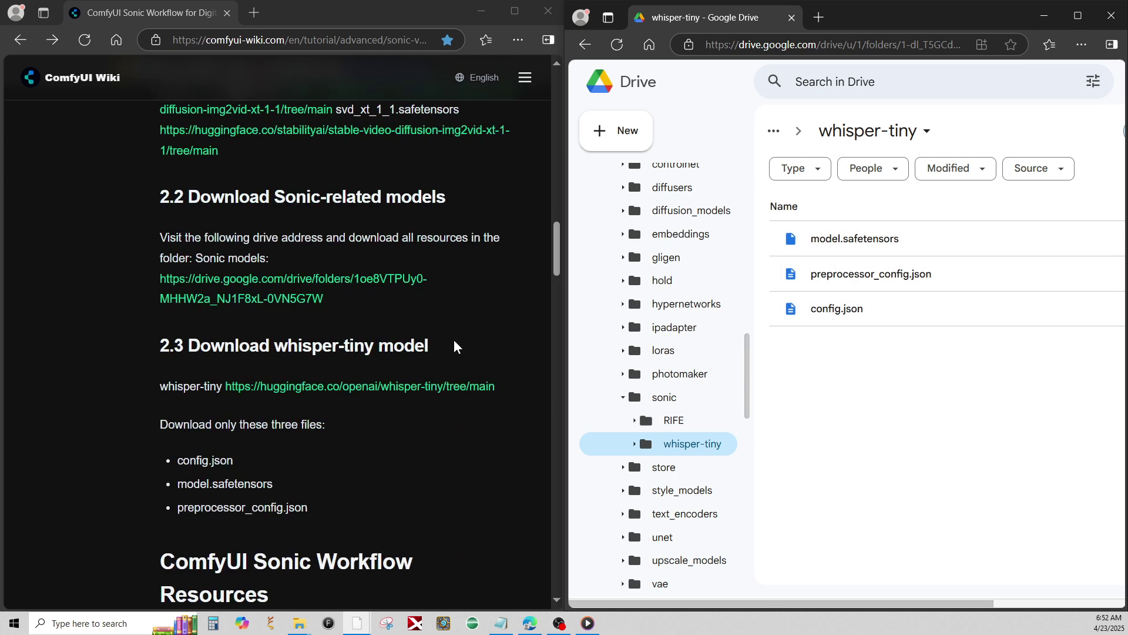
pyautogui.scroll(1, 457, 347)
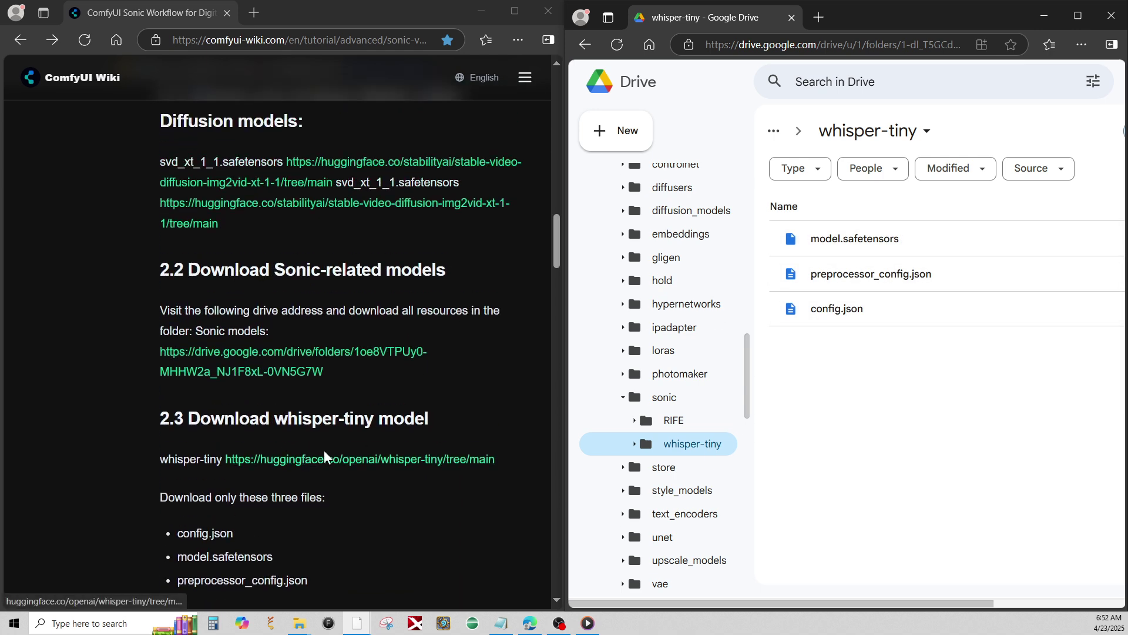
pyautogui.scroll(-2, 287, 460)
pyautogui.moveTo(350, 441); pyautogui.dragTo(163, 392)
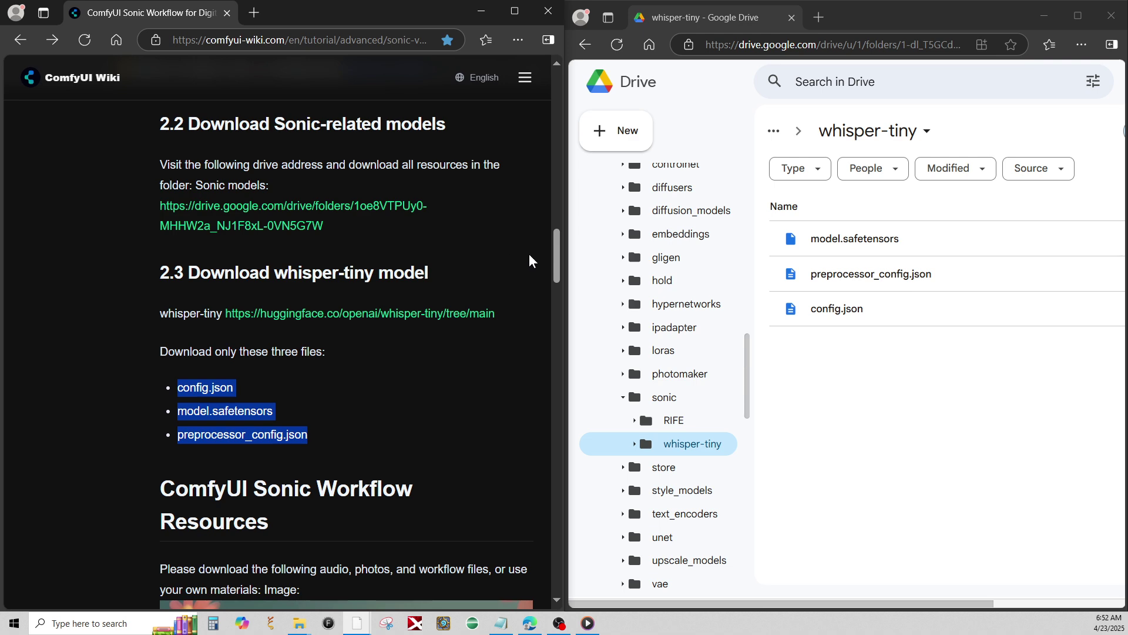
pyautogui.moveTo(554, 252); pyautogui.dragTo(557, 322)
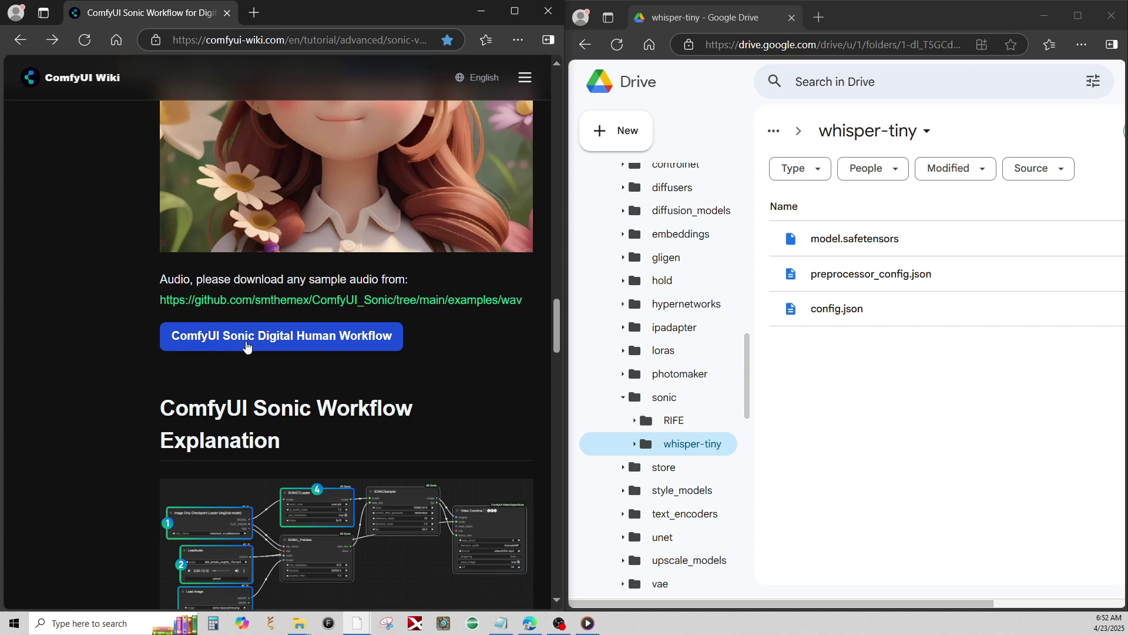
pyautogui.moveTo(561, 324); pyautogui.dragTo(563, 308)
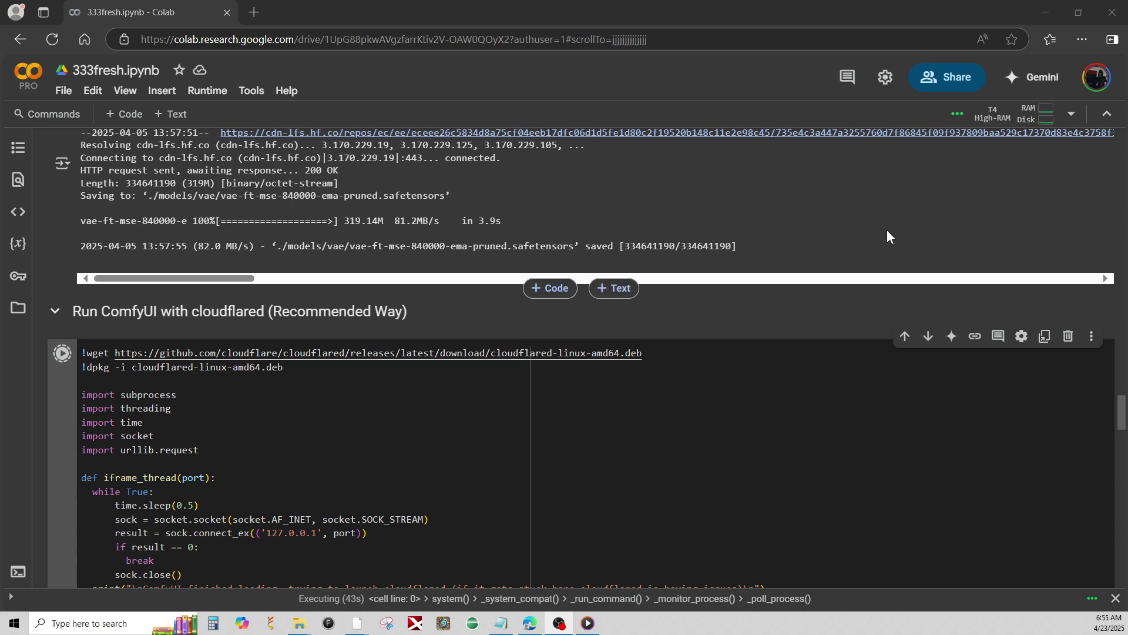
# - Show the Colab runtime's resource usage from the RAM/Disk dropdown
pyautogui.click(1073, 116)
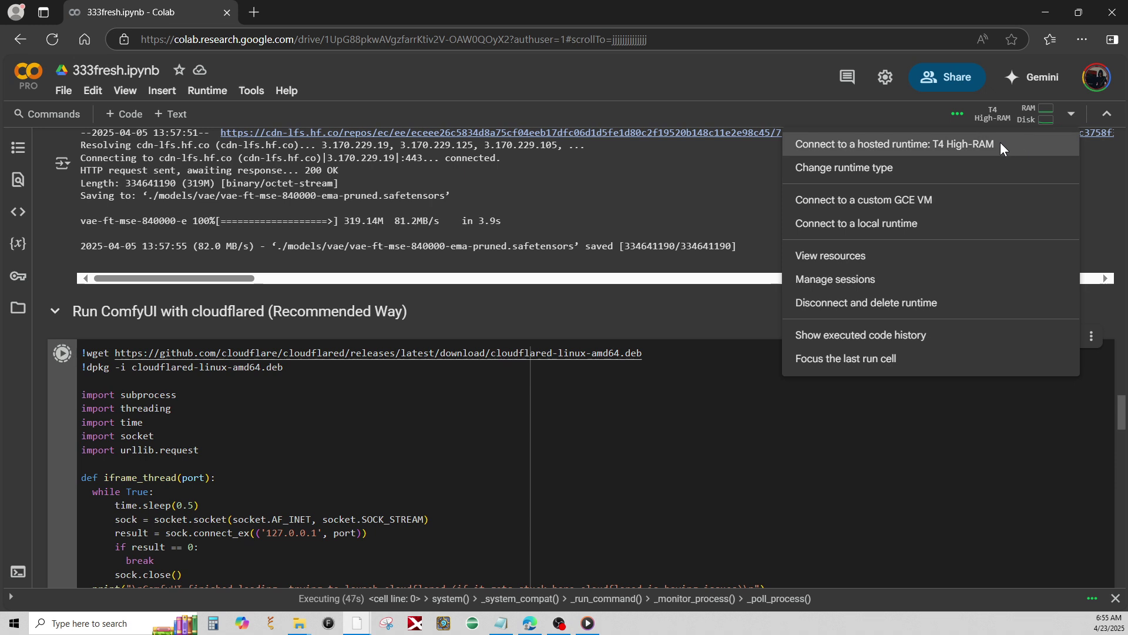
pyautogui.click(872, 264)
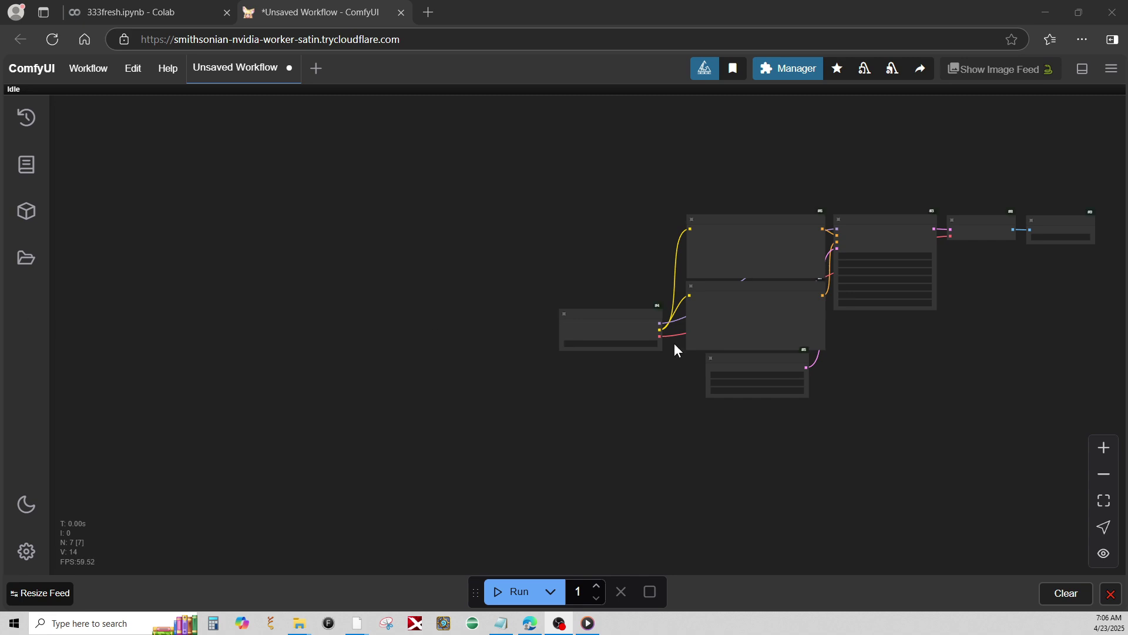
# - Pan away from the default graph and choose to open a saved workflow file
pyautogui.moveTo(579, 232); pyautogui.dragTo(371, 244)
pyautogui.scroll(5, 453, 317)
pyautogui.hscroll(-3, 371, 244)
pyautogui.hscroll(-4, 397, 241)
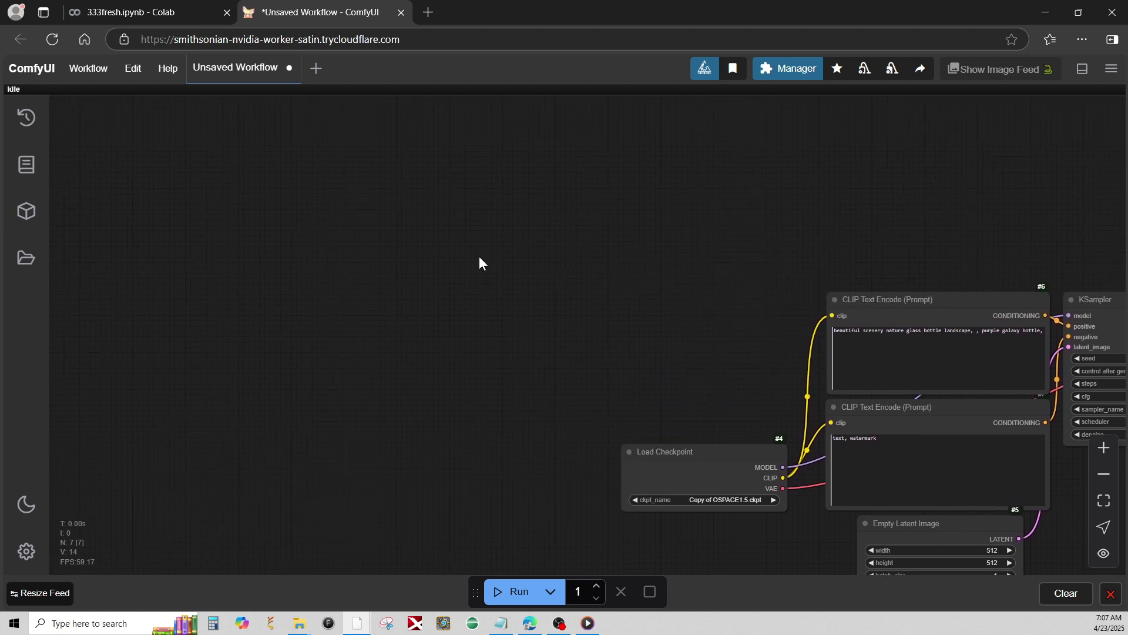
pyautogui.scroll(-2, 496, 266)
pyautogui.hscroll(2, 382, 272)
pyautogui.moveTo(456, 245); pyautogui.dragTo(654, 308)
pyautogui.hscroll(-5, 654, 307)
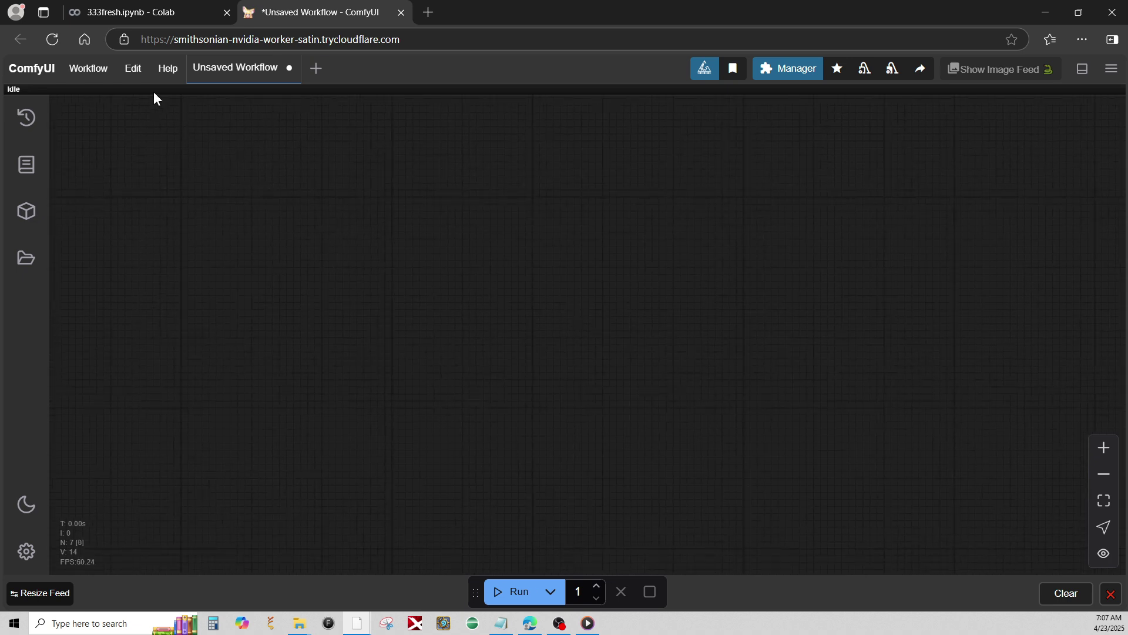
pyautogui.click(100, 74)
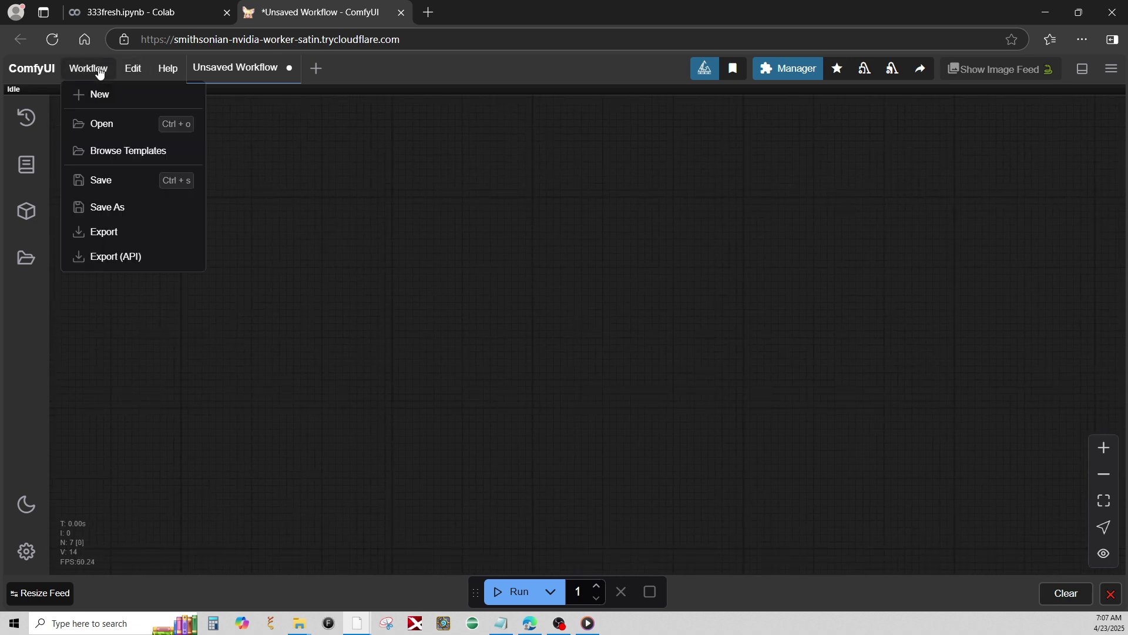
pyautogui.click(117, 122)
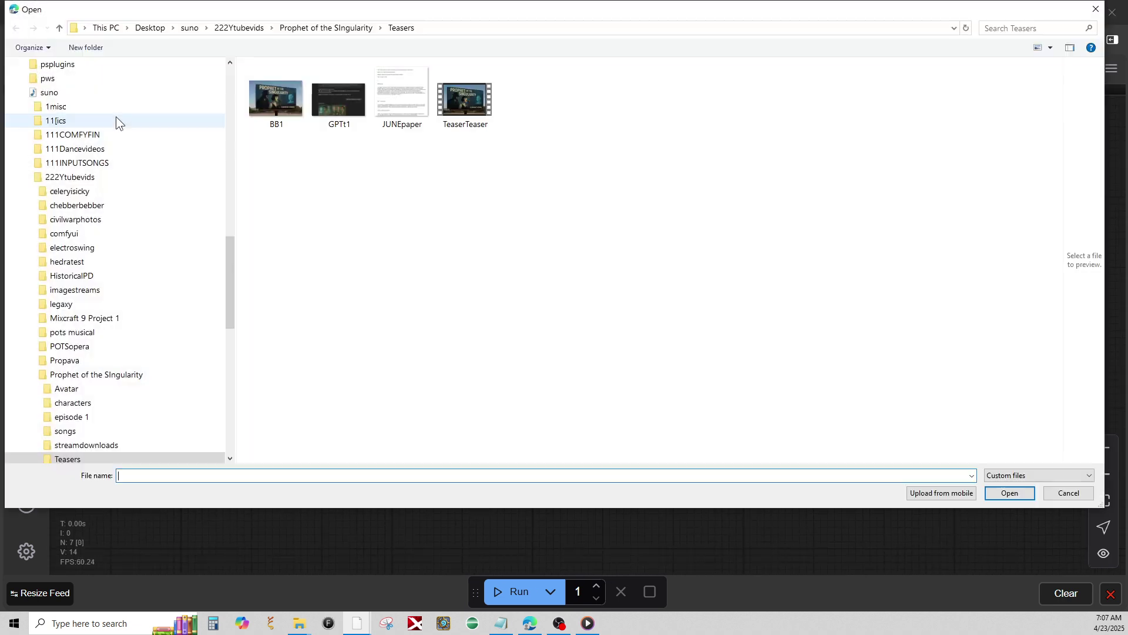
# - Load comfyui-sonic-comfyui-wiki.com from comfyui/workflows/Sonic and dismiss the missing-node warning
pyautogui.click(59, 28)
pyautogui.click(59, 28)
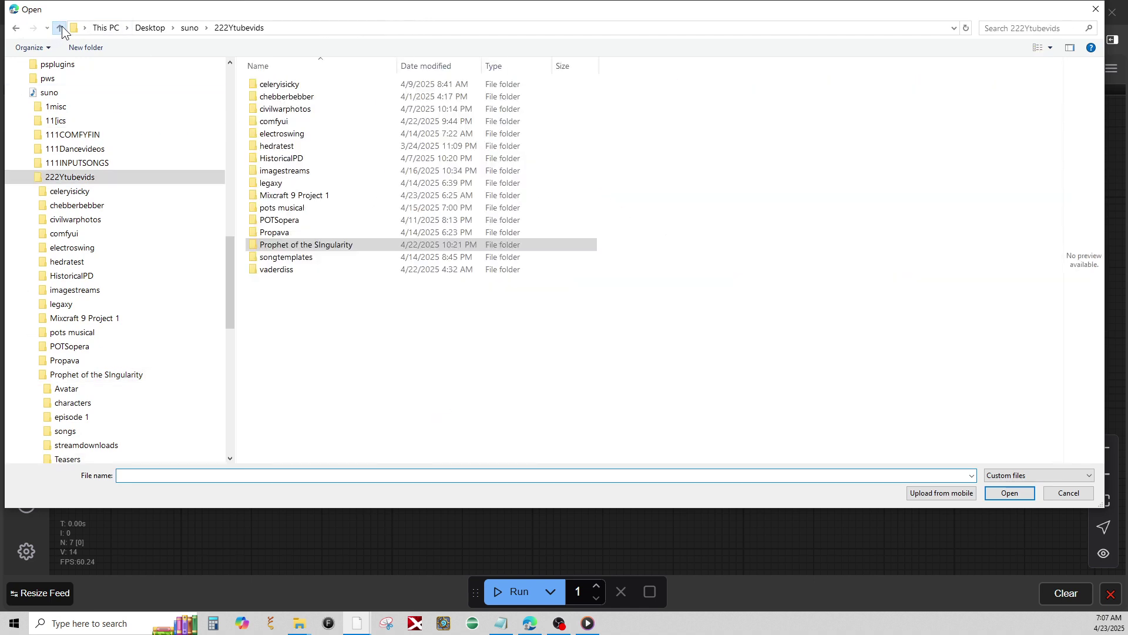
pyautogui.doubleClick(294, 121)
pyautogui.doubleClick(343, 105)
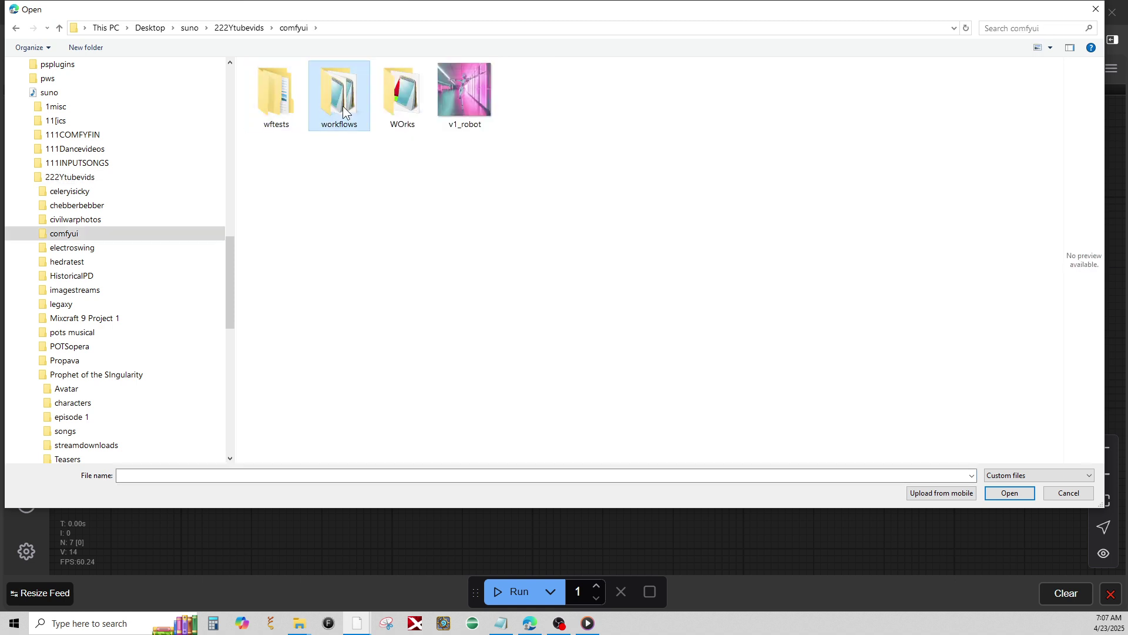
pyautogui.doubleClick(269, 133)
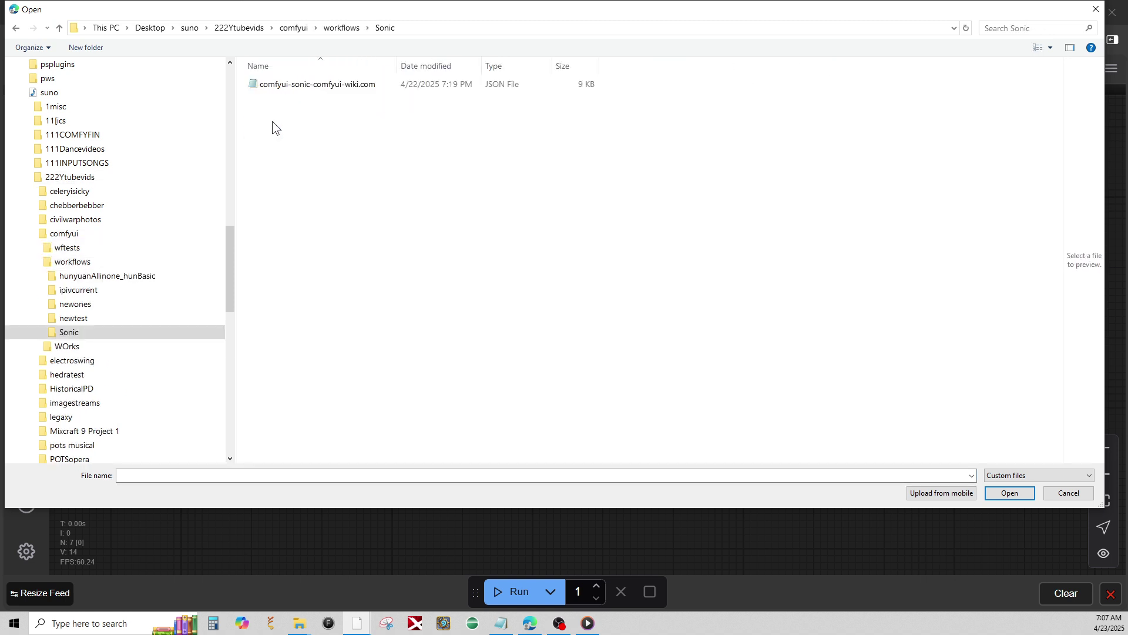
pyautogui.click(283, 87)
pyautogui.click(1021, 493)
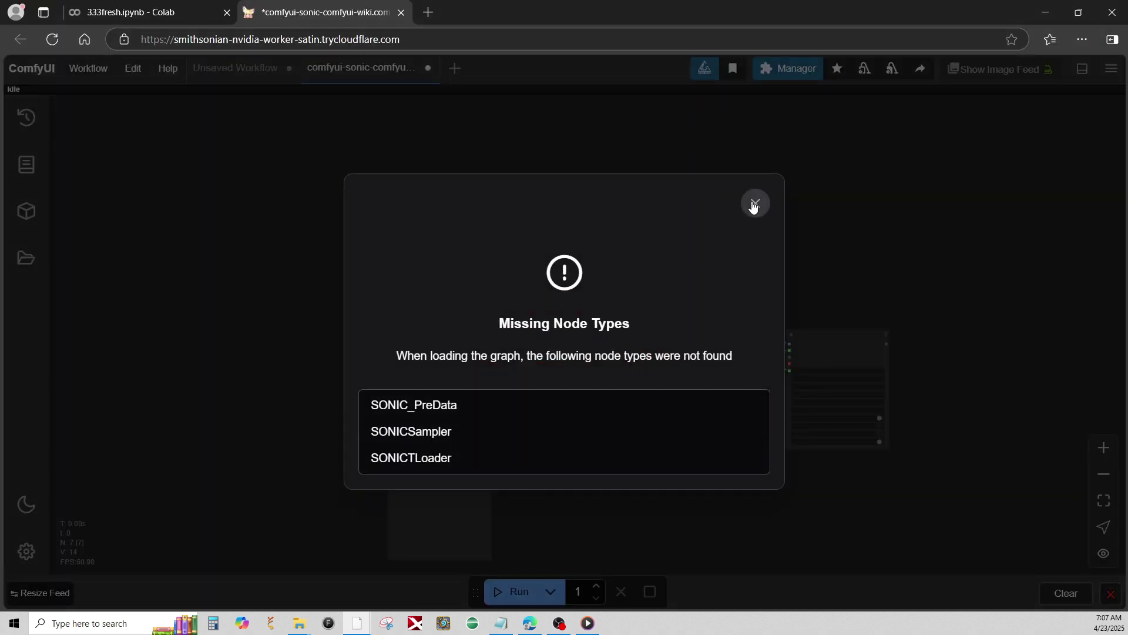
pyautogui.click(754, 204)
pyautogui.scroll(5, 538, 276)
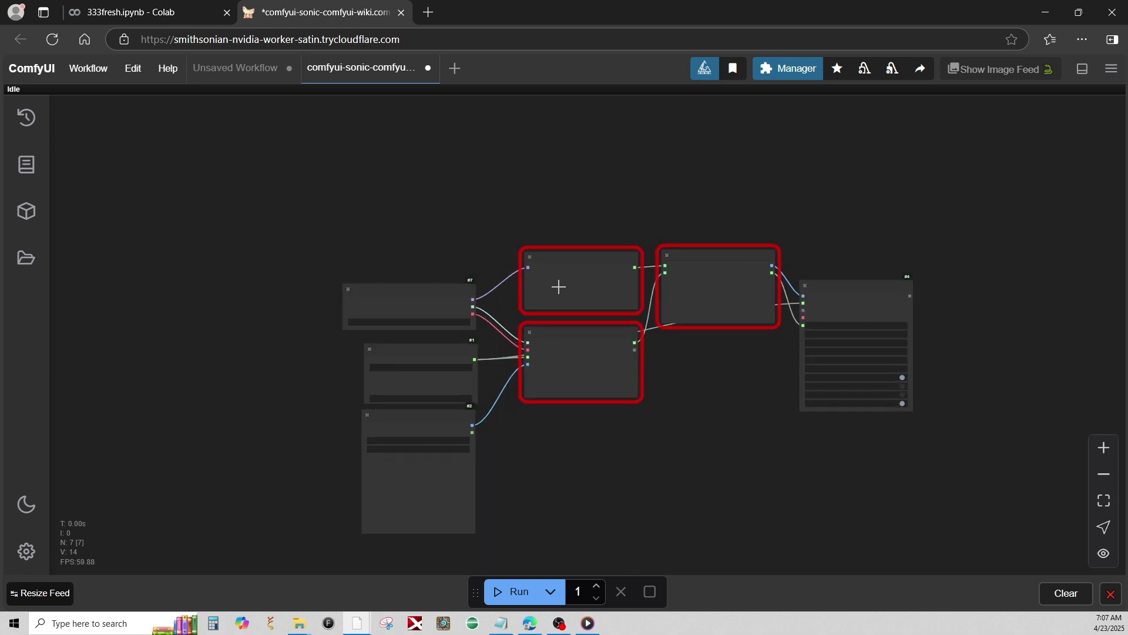
# - List the missing custom nodes in the Manager and open the lips audio folder
pyautogui.moveTo(386, 194); pyautogui.dragTo(355, 188)
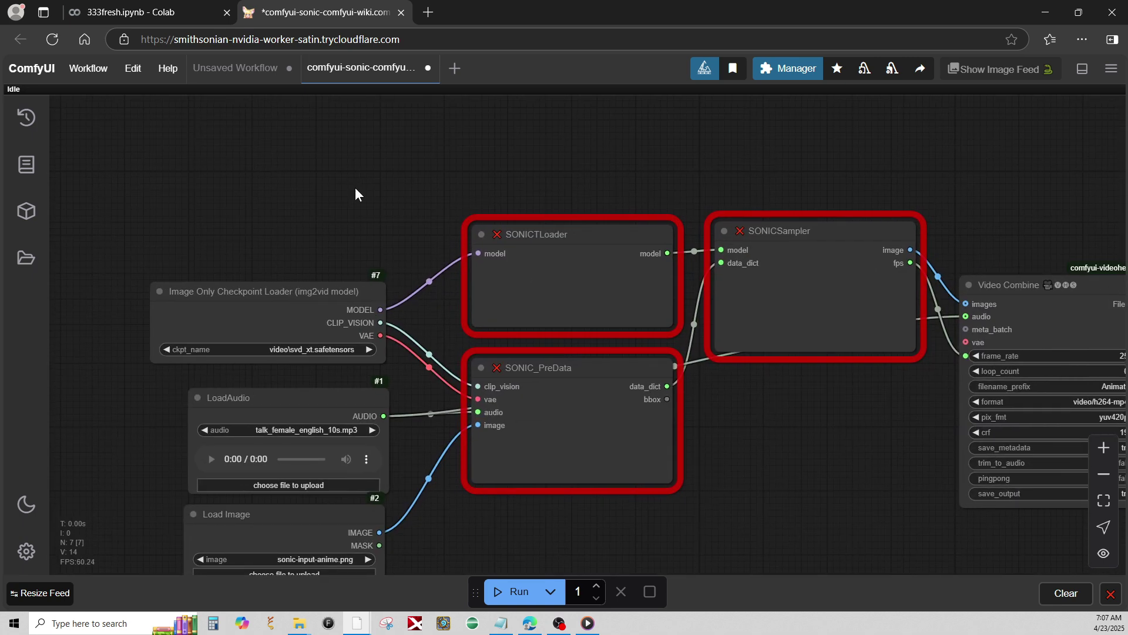
pyautogui.rightClick(317, 191)
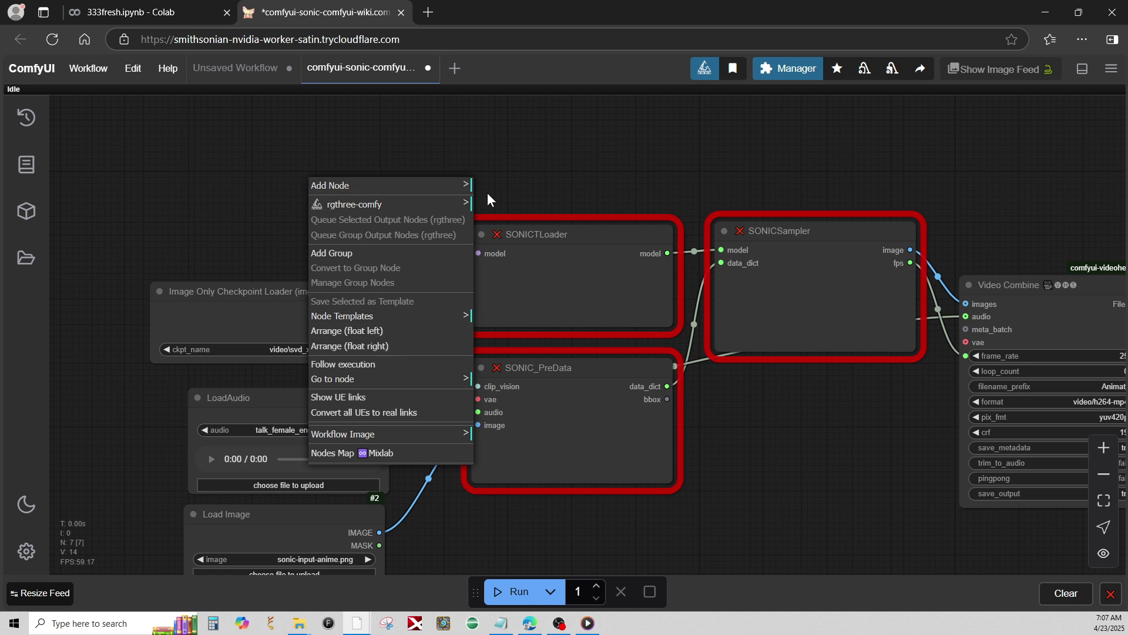
pyautogui.click(797, 71)
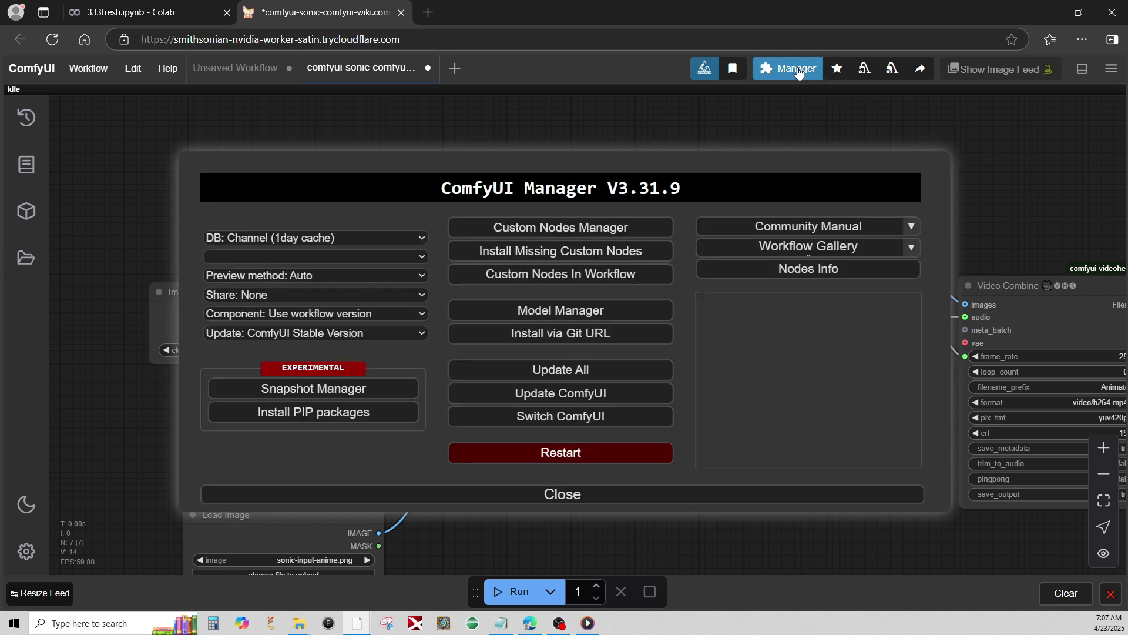
pyautogui.click(538, 262)
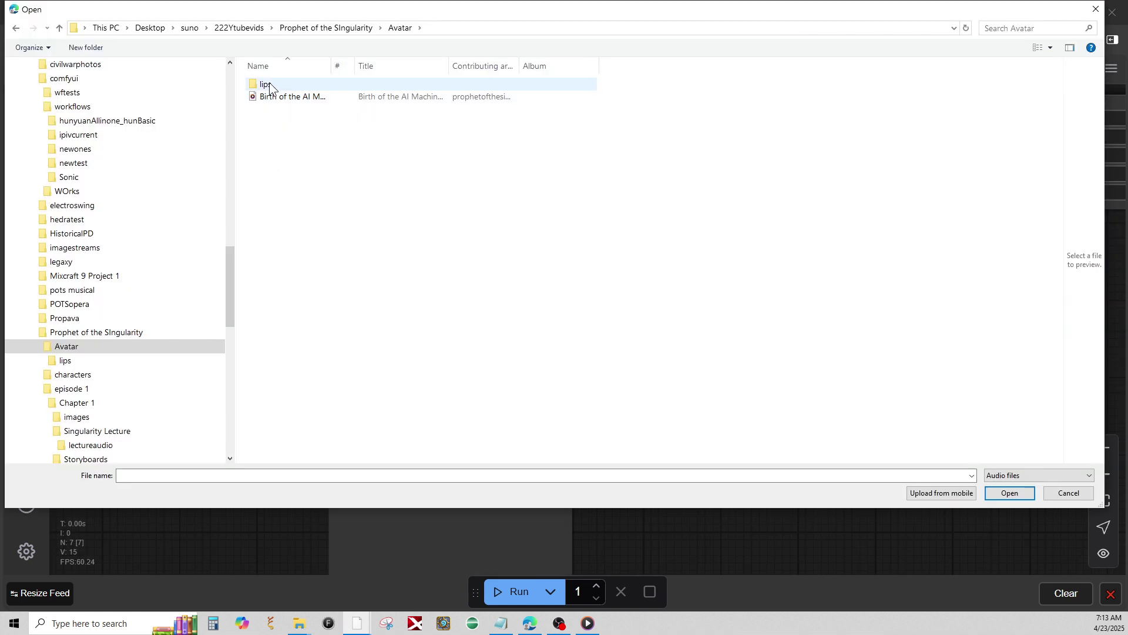
pyautogui.doubleClick(264, 83)
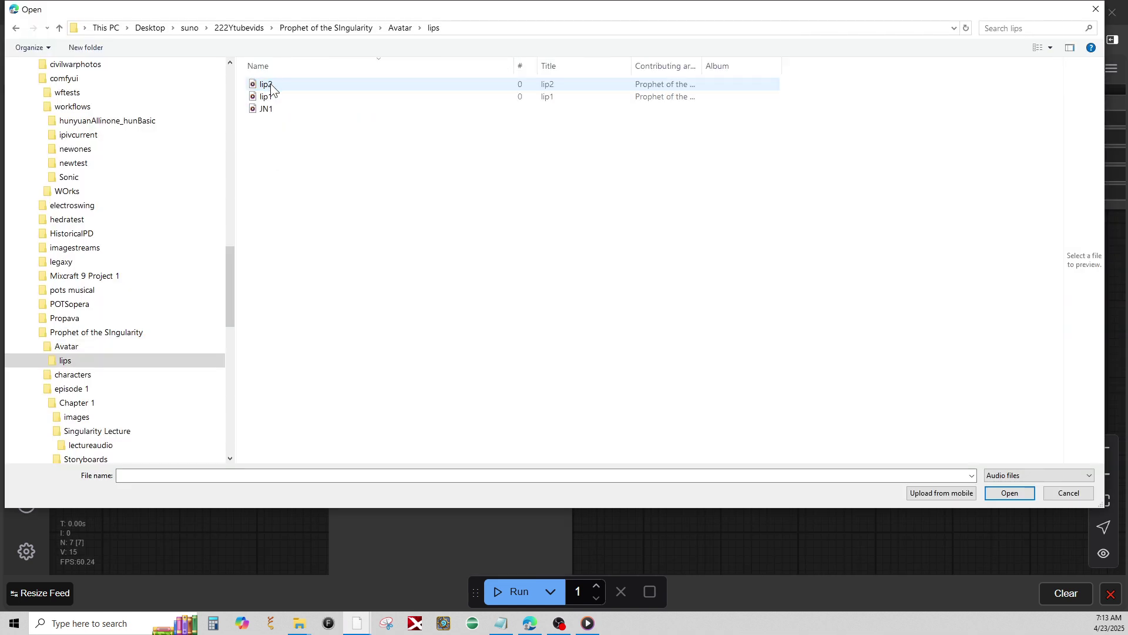
# - Load lip1.mp3 into LoadAudio and upload the lips1 portrait to Load Image
pyautogui.click(278, 97)
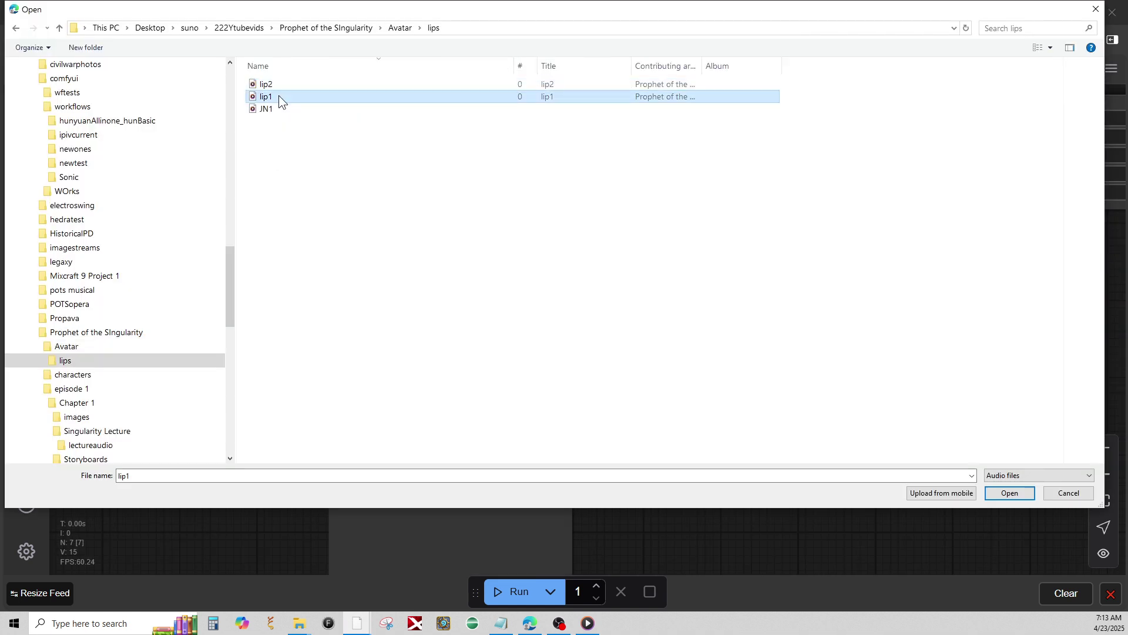
pyautogui.click(1010, 493)
pyautogui.moveTo(712, 453); pyautogui.dragTo(662, 323)
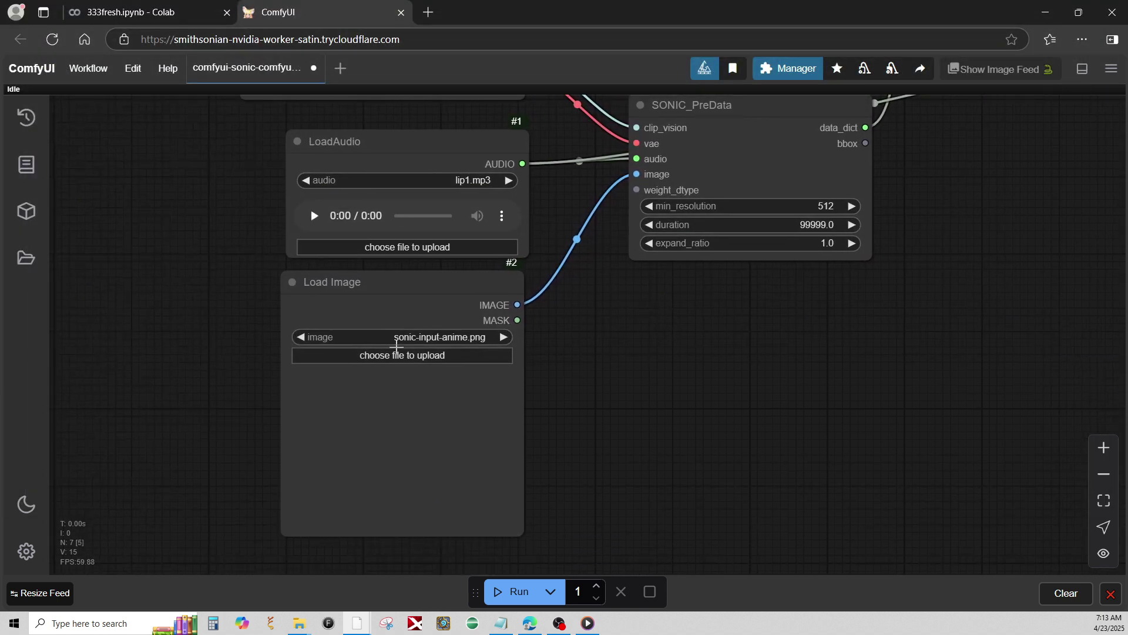
pyautogui.click(398, 360)
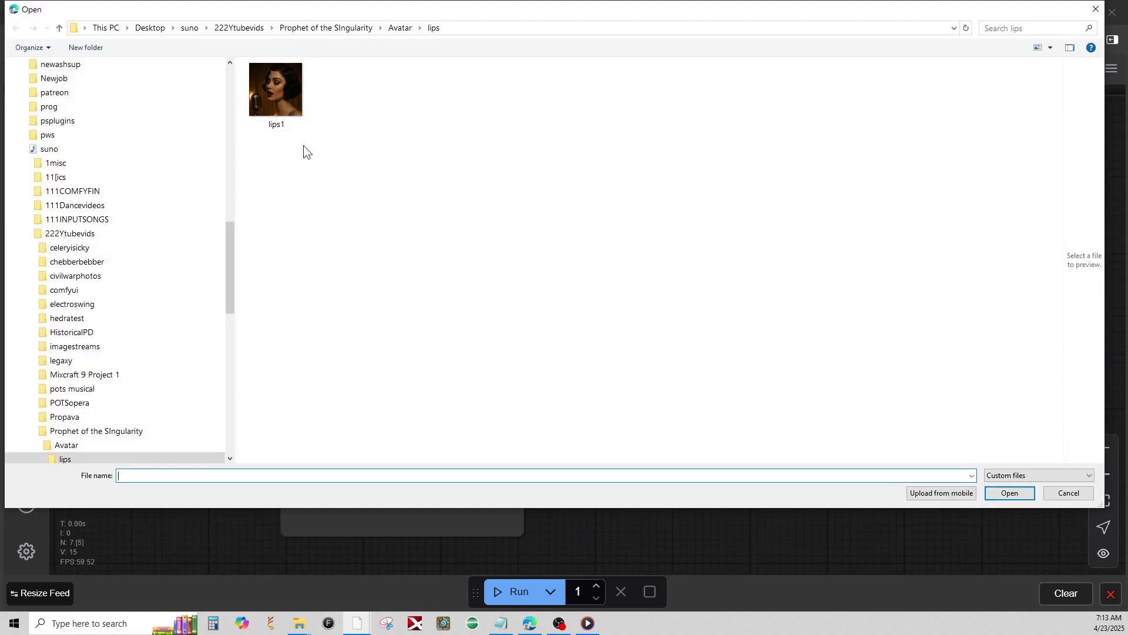
pyautogui.click(273, 101)
pyautogui.click(1030, 494)
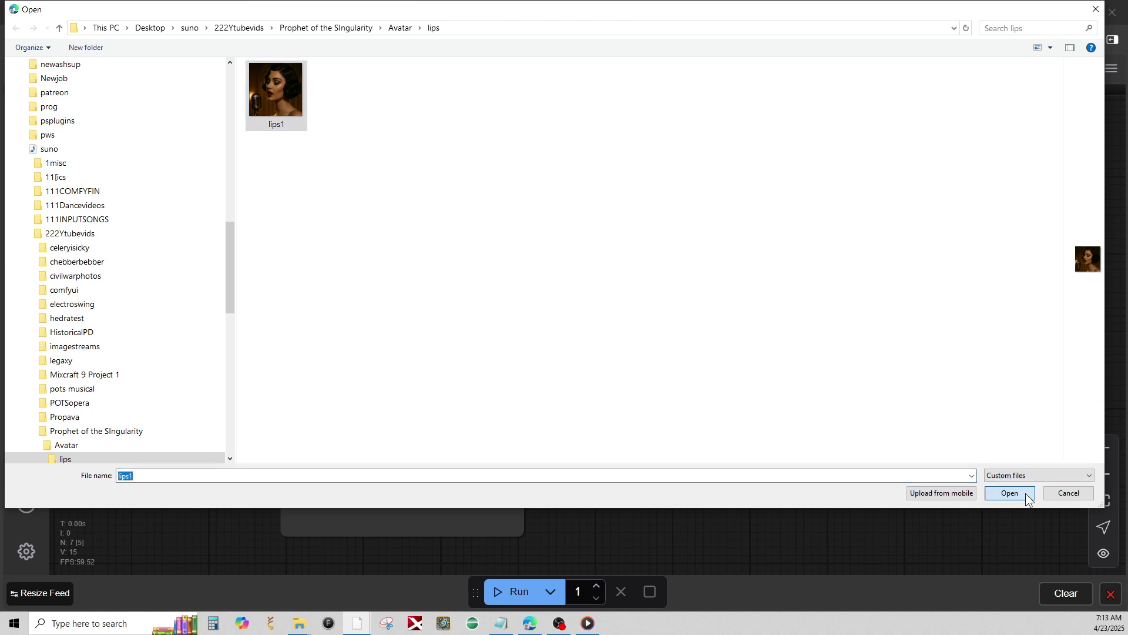
pyautogui.scroll(-5, 754, 396)
pyautogui.scroll(5, 773, 378)
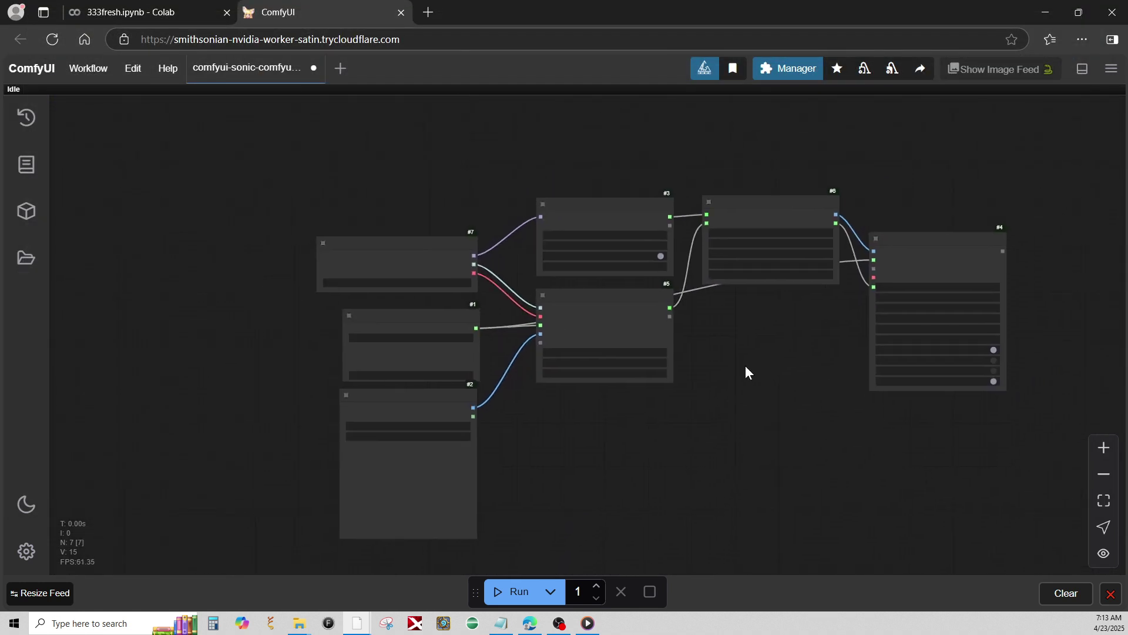
# - Review Video Combine, LoadAudio and Load Image, run the workflow, and dismiss the weight_dtype error
pyautogui.scroll(-3, 751, 359)
pyautogui.scroll(3, 749, 343)
pyautogui.moveTo(789, 387); pyautogui.dragTo(602, 335)
pyautogui.scroll(-3, 470, 442)
pyautogui.scroll(3, 529, 444)
pyautogui.scroll(-5, 575, 469)
pyautogui.scroll(2, 674, 416)
pyautogui.moveTo(675, 416); pyautogui.dragTo(600, 478)
pyautogui.scroll(3, 611, 464)
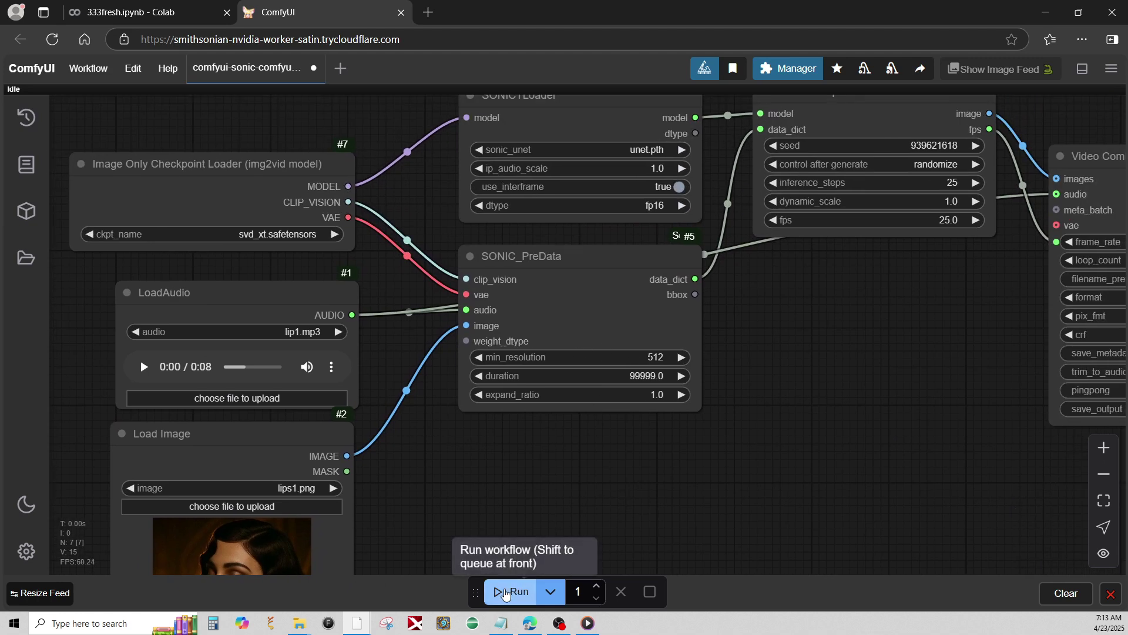
pyautogui.click(505, 593)
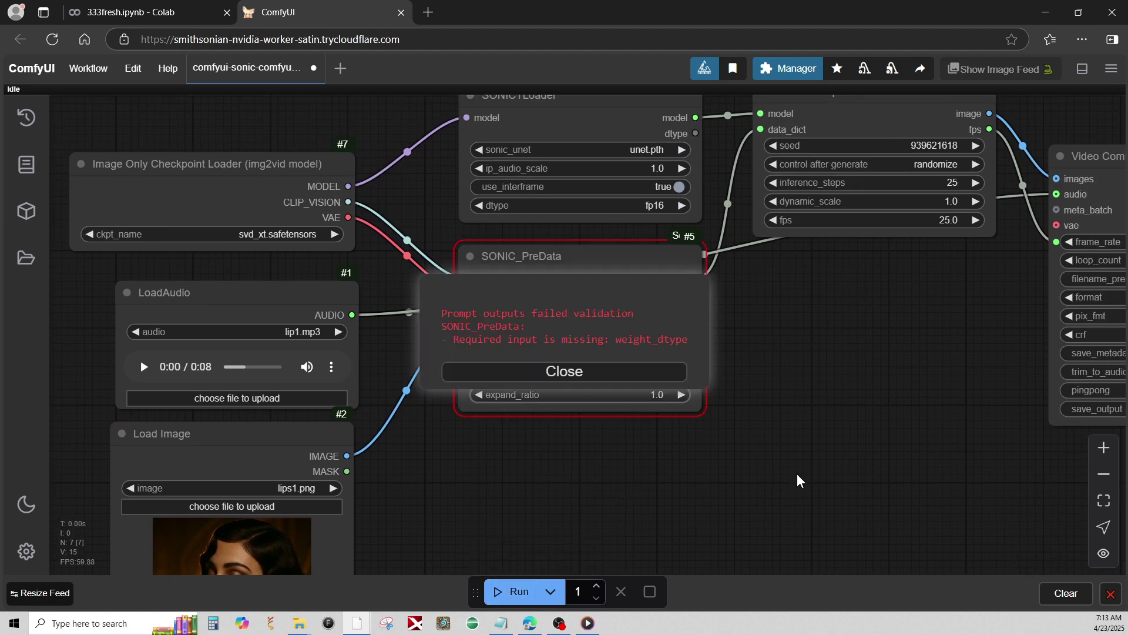
pyautogui.click(547, 371)
# - Link SONICTLoader's dtype output to SONIC_PreData's weight_dtype input and rerun the workflow
pyautogui.moveTo(806, 385); pyautogui.dragTo(762, 382)
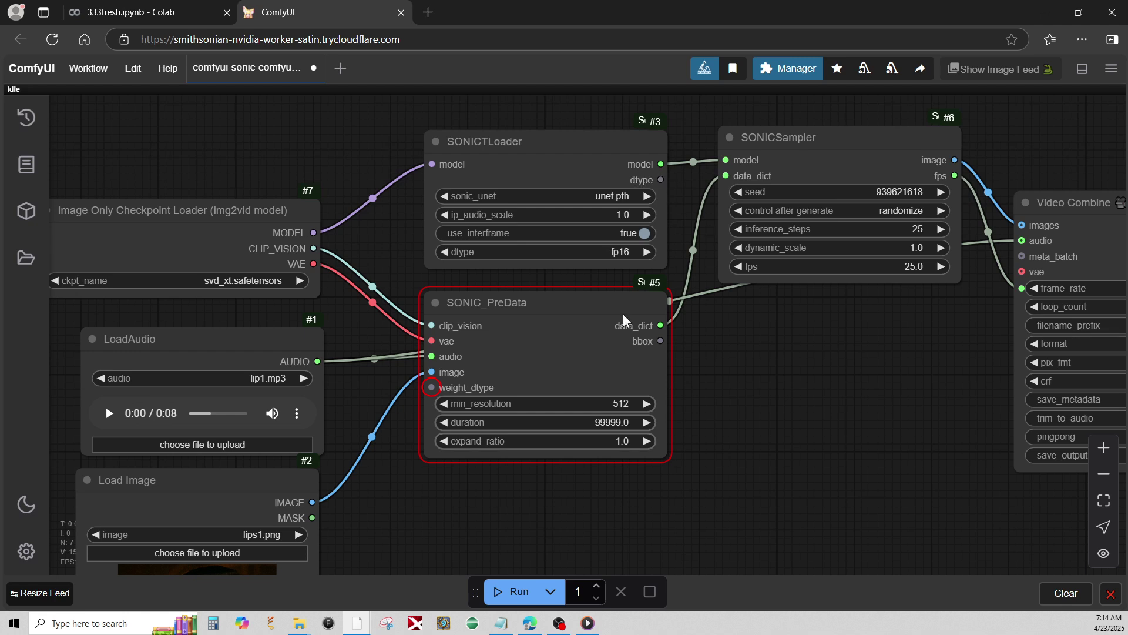
pyautogui.moveTo(661, 180); pyautogui.dragTo(431, 387)
pyautogui.scroll(-5, 732, 455)
pyautogui.scroll(-2, 667, 398)
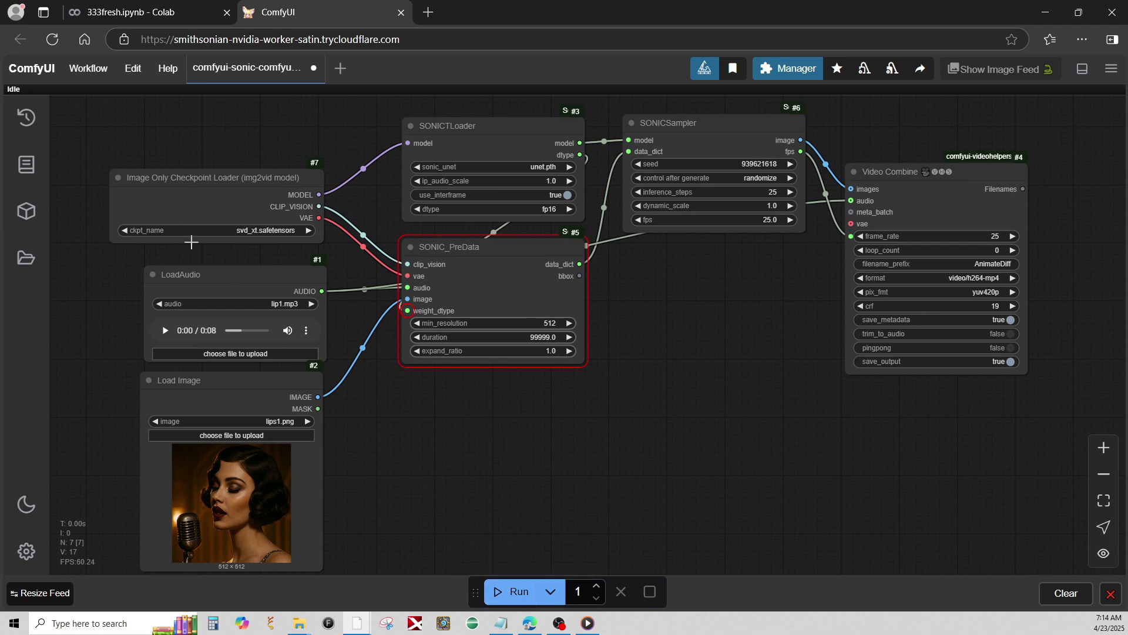
pyautogui.click(512, 591)
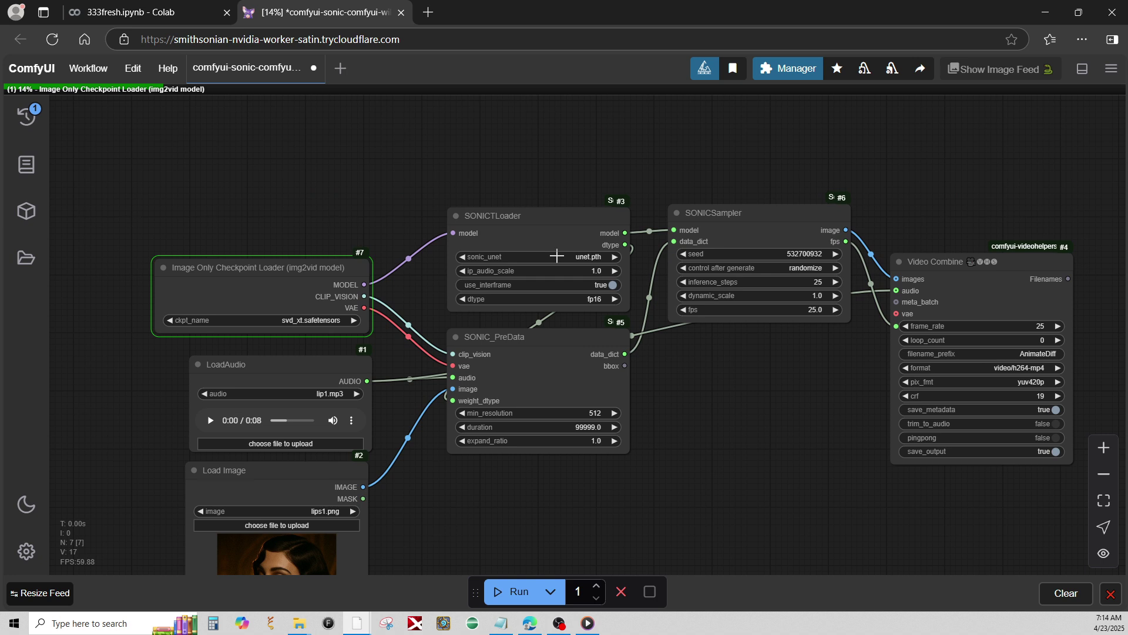
# - Check the selected sonic_unet model and look over the graph while it generates
pyautogui.click(557, 256)
pyautogui.moveTo(737, 448); pyautogui.dragTo(636, 388)
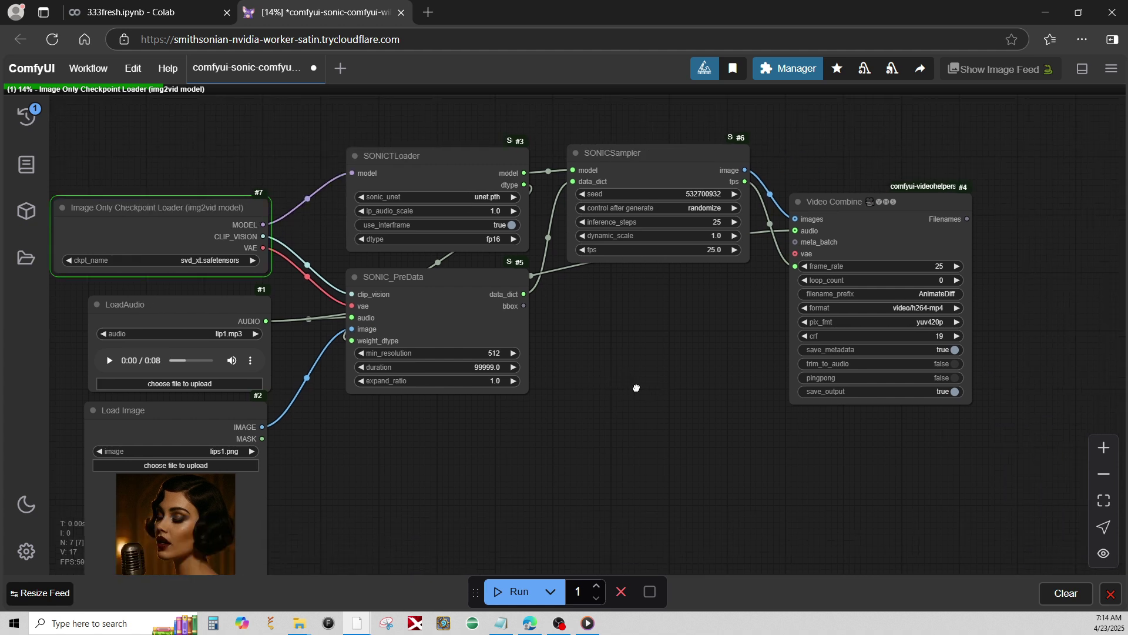
pyautogui.scroll(3, 608, 376)
pyautogui.scroll(-3, 635, 383)
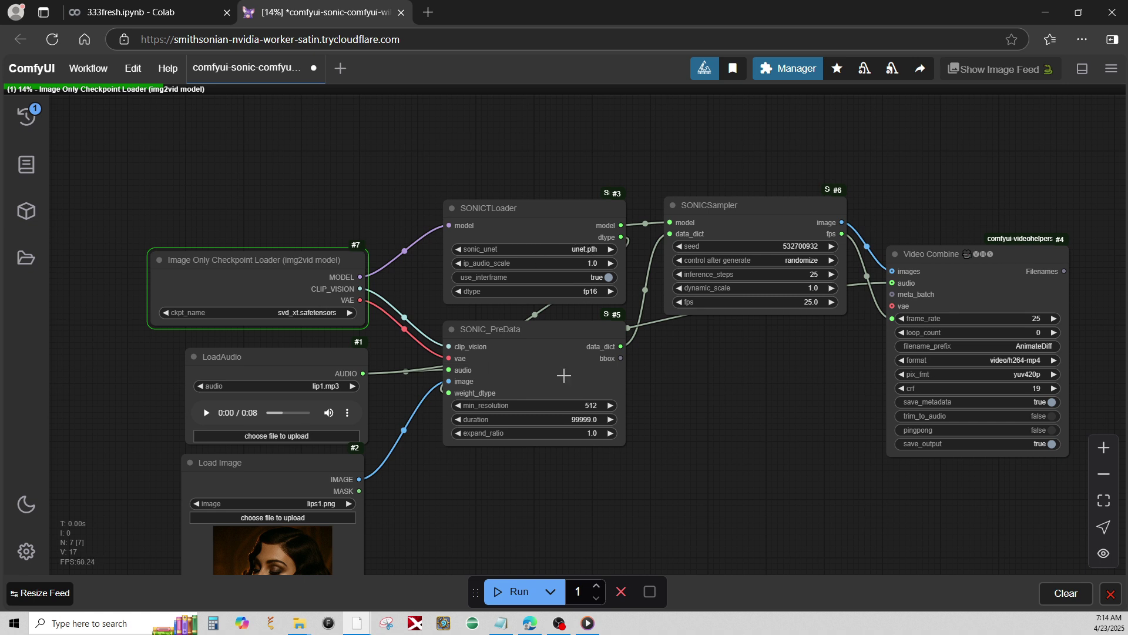
pyautogui.scroll(1, 311, 292)
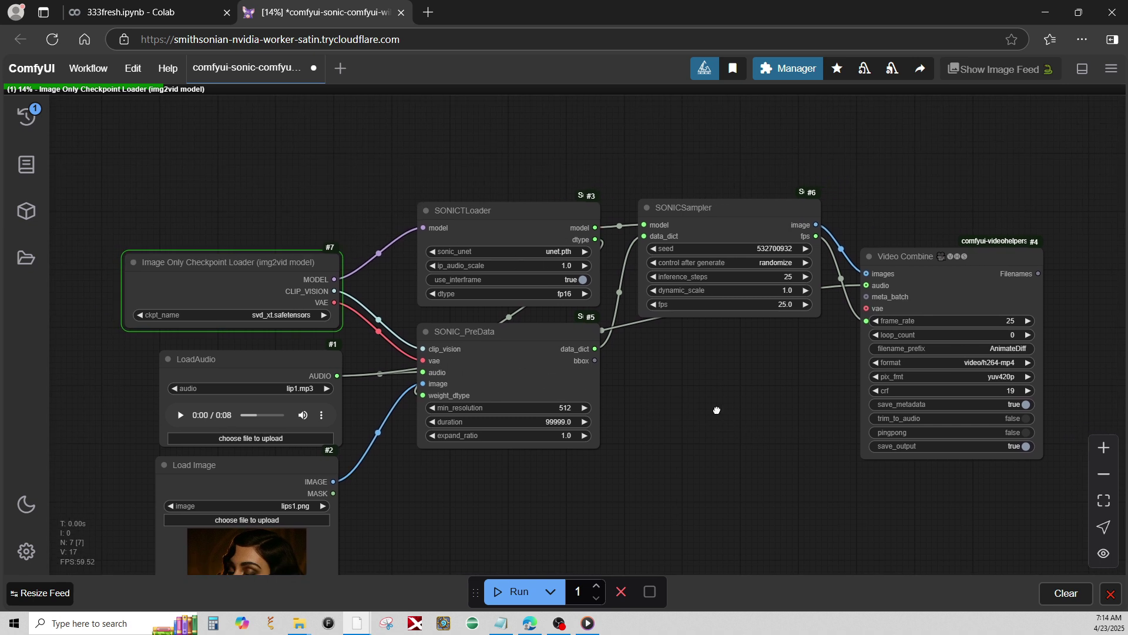
pyautogui.scroll(-5, 574, 330)
pyautogui.hscroll(5, 575, 330)
pyautogui.hscroll(-5, 706, 358)
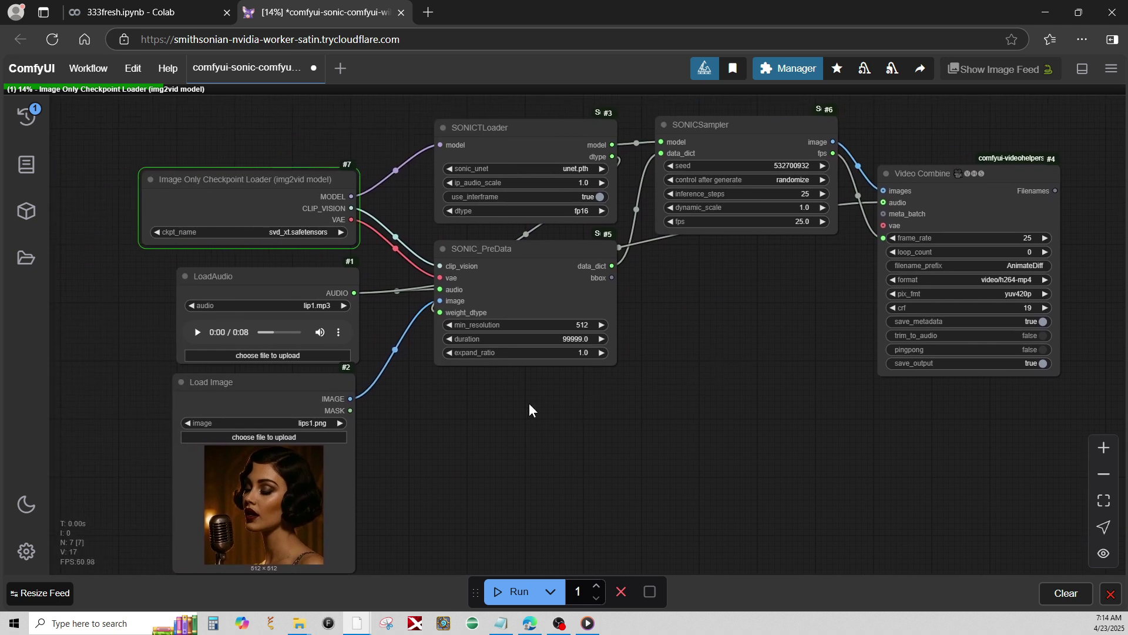
pyautogui.scroll(1, 586, 407)
pyautogui.hscroll(-3, 770, 446)
pyautogui.hscroll(5, 672, 390)
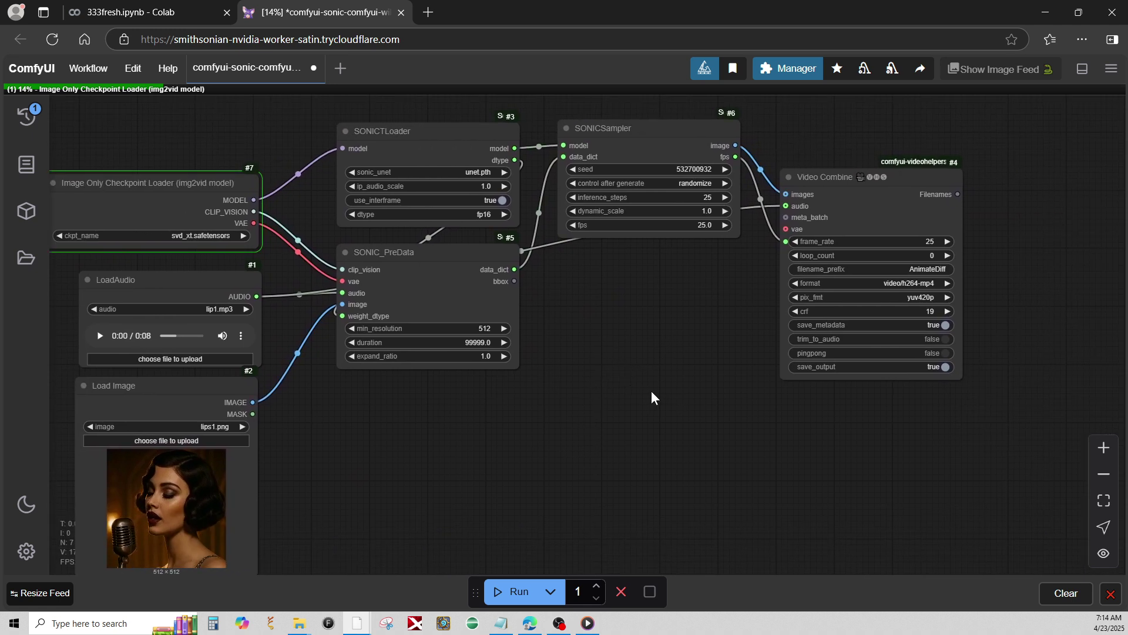
pyautogui.hscroll(-3, 650, 390)
pyautogui.scroll(1, 650, 390)
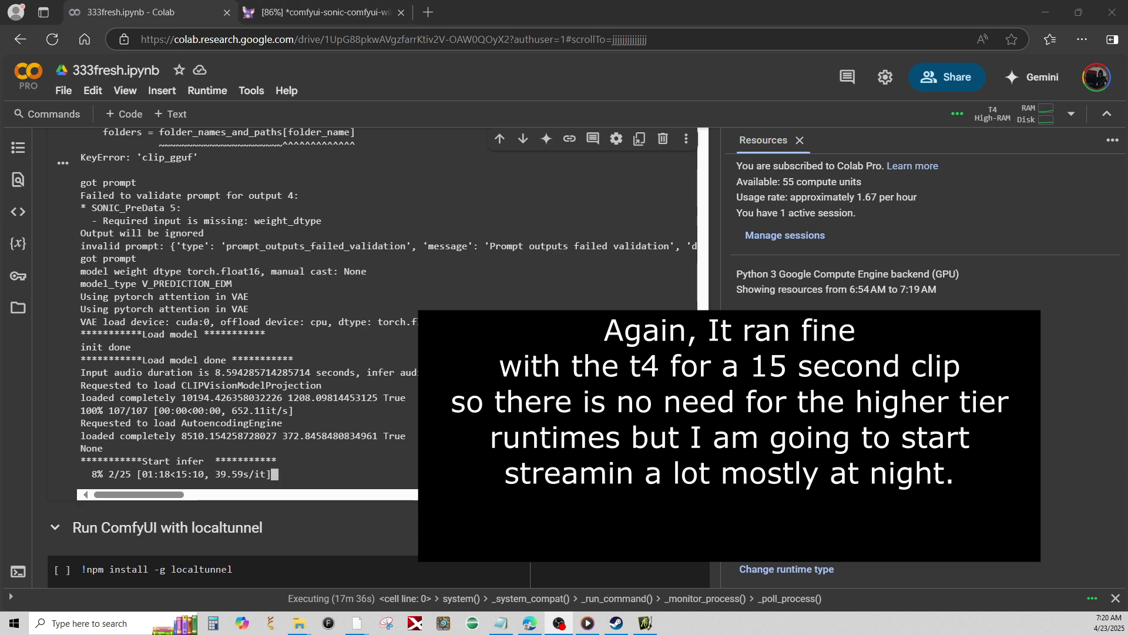
# - Watch the Colab log until 'Prompt executed', then view the finished singer video in ComfyUI
pyautogui.click(329, 12)
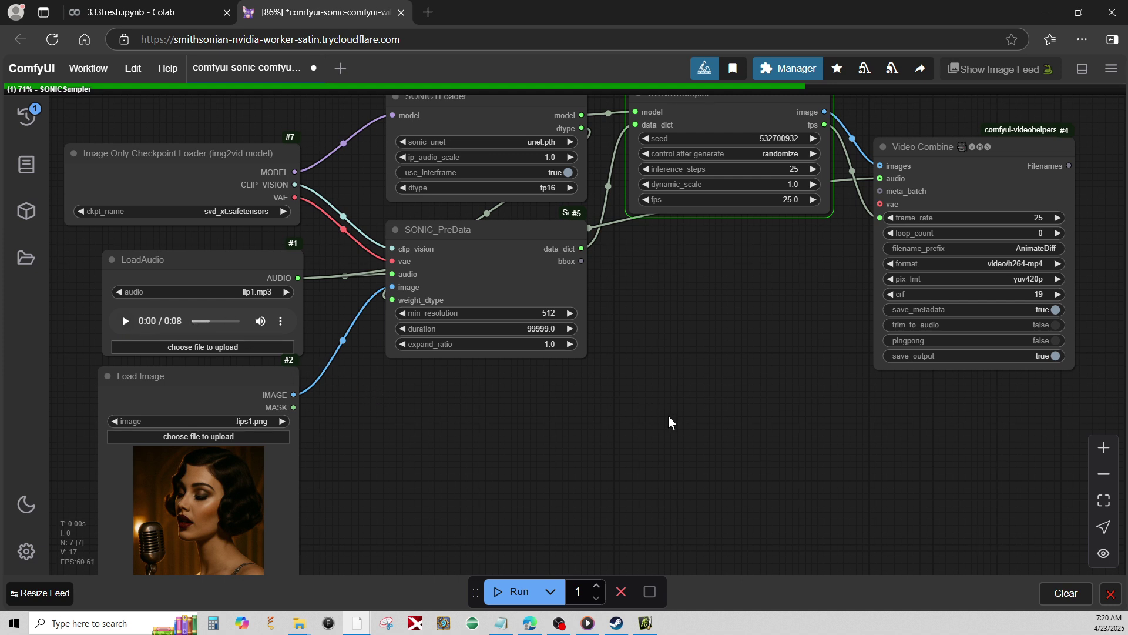
pyautogui.click(129, 12)
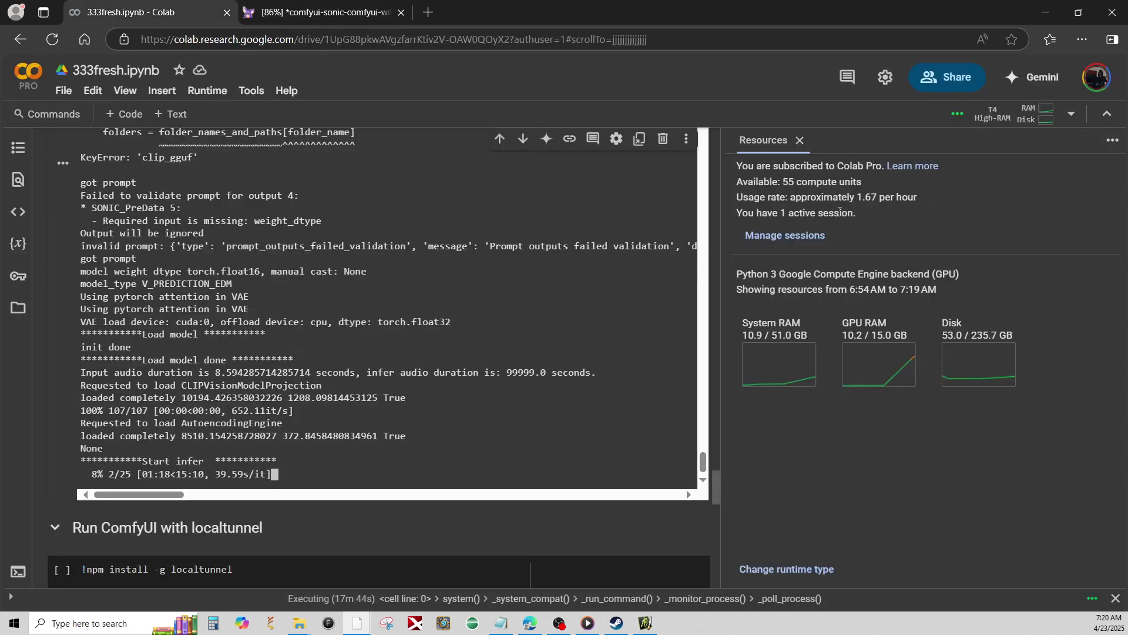
pyautogui.click(368, 8)
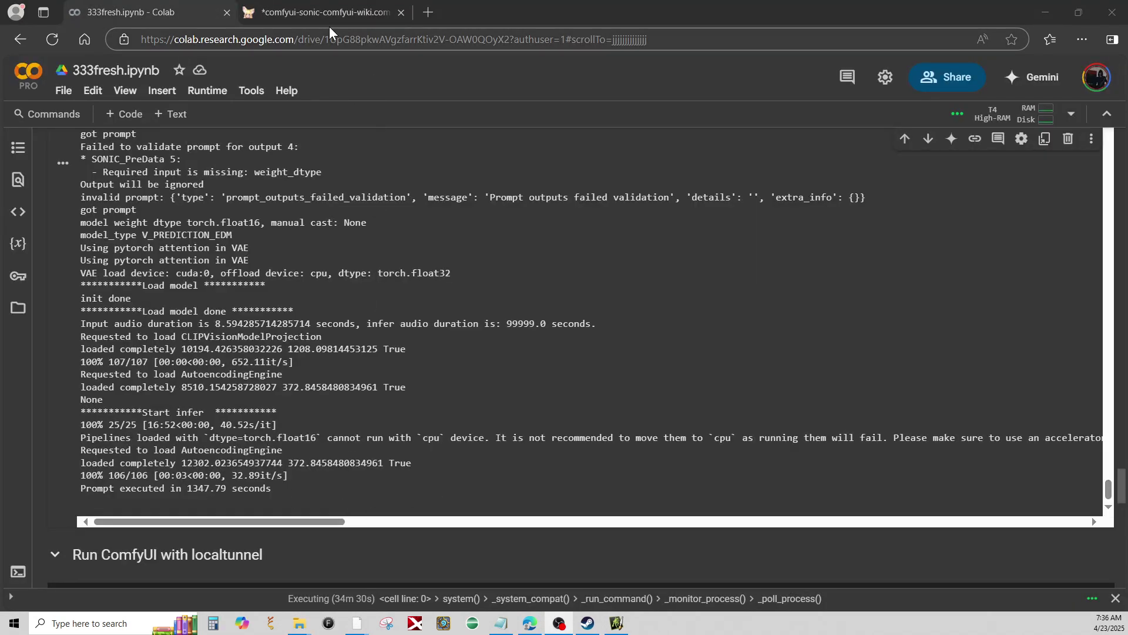
pyautogui.click(333, 5)
pyautogui.scroll(-5, 505, 306)
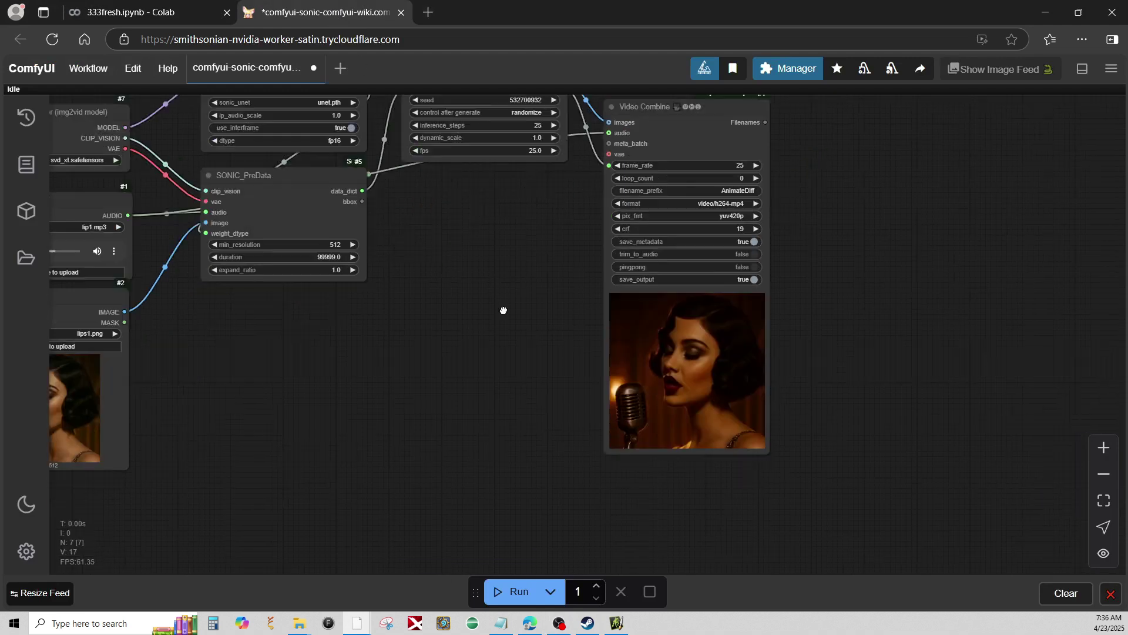
pyautogui.scroll(5, 514, 303)
pyautogui.scroll(2, 437, 299)
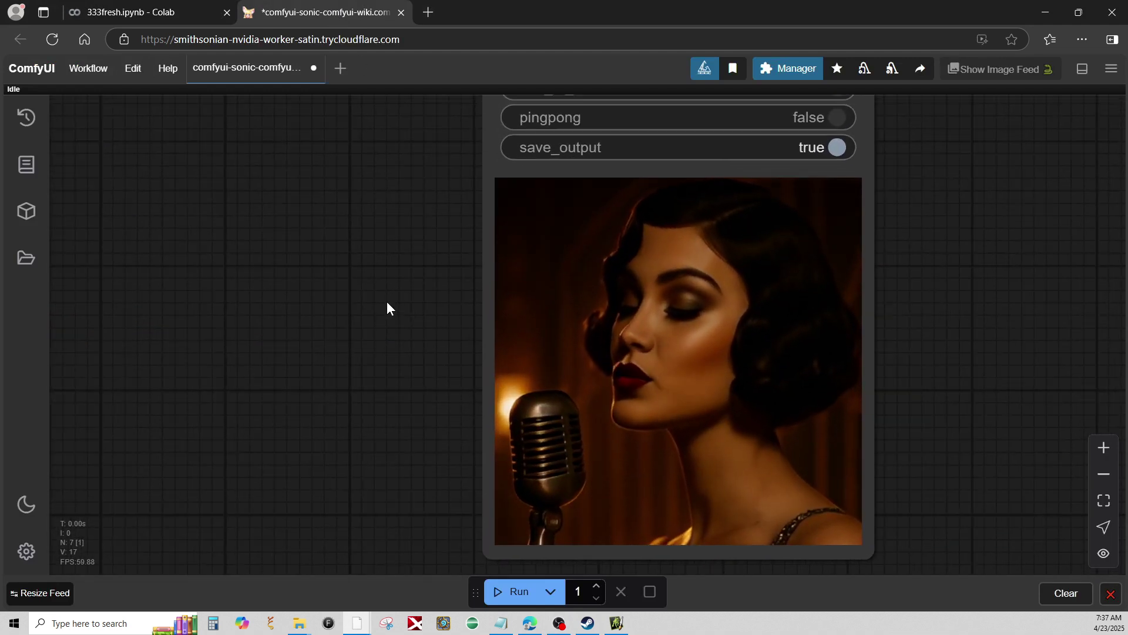
pyautogui.moveTo(344, 296); pyautogui.dragTo(407, 276)
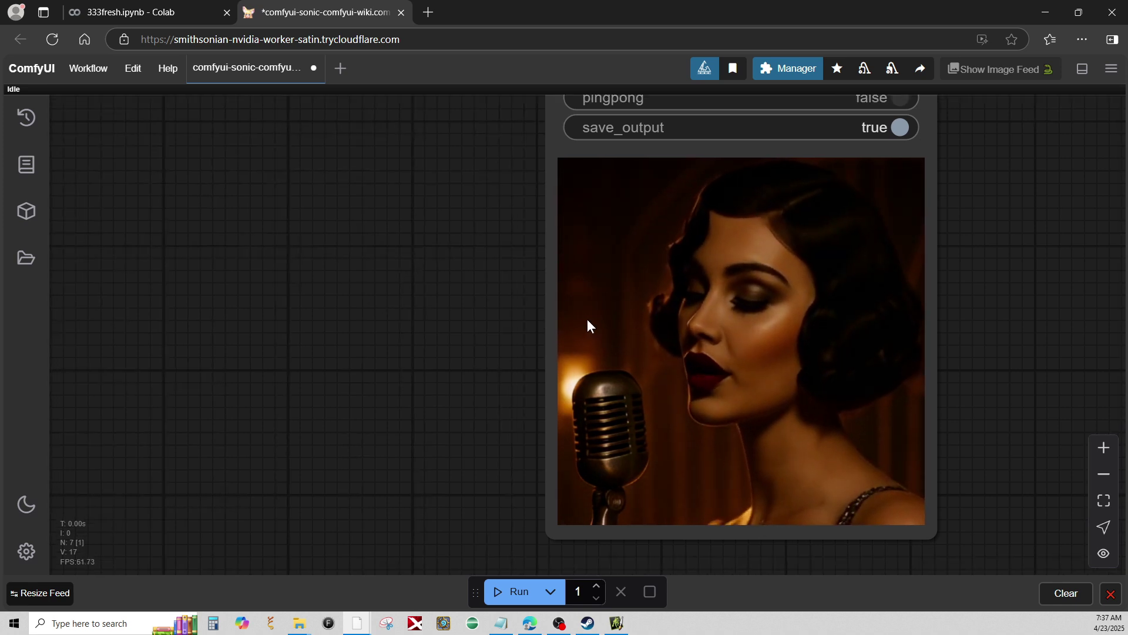
pyautogui.moveTo(699, 316)
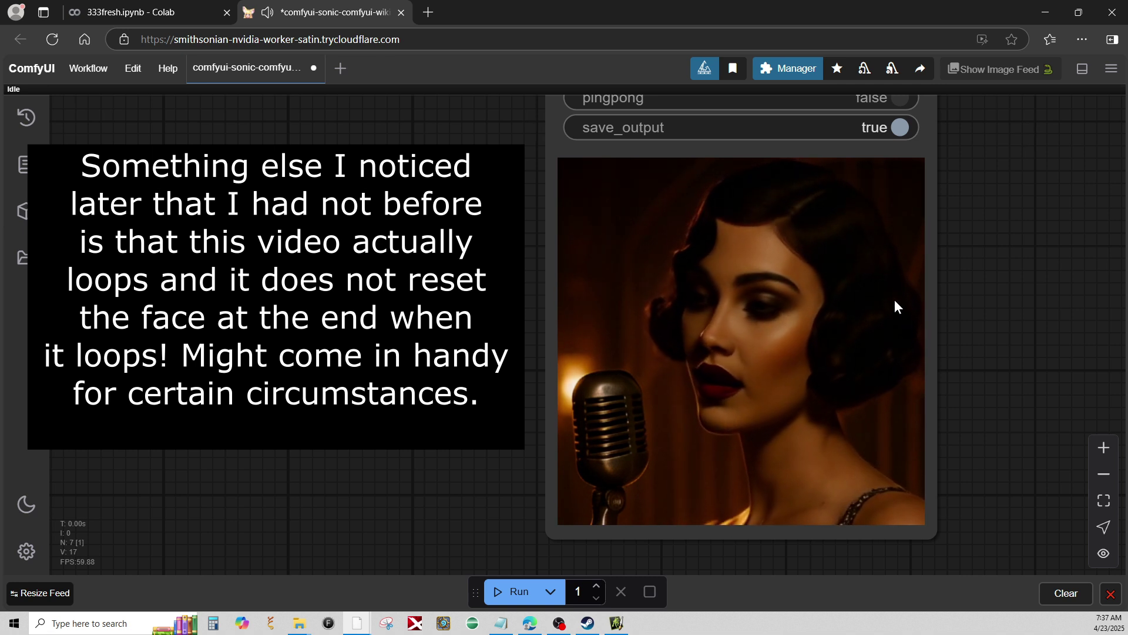
pyautogui.scroll(-5, 372, 259)
pyautogui.moveTo(329, 269); pyautogui.dragTo(695, 357)
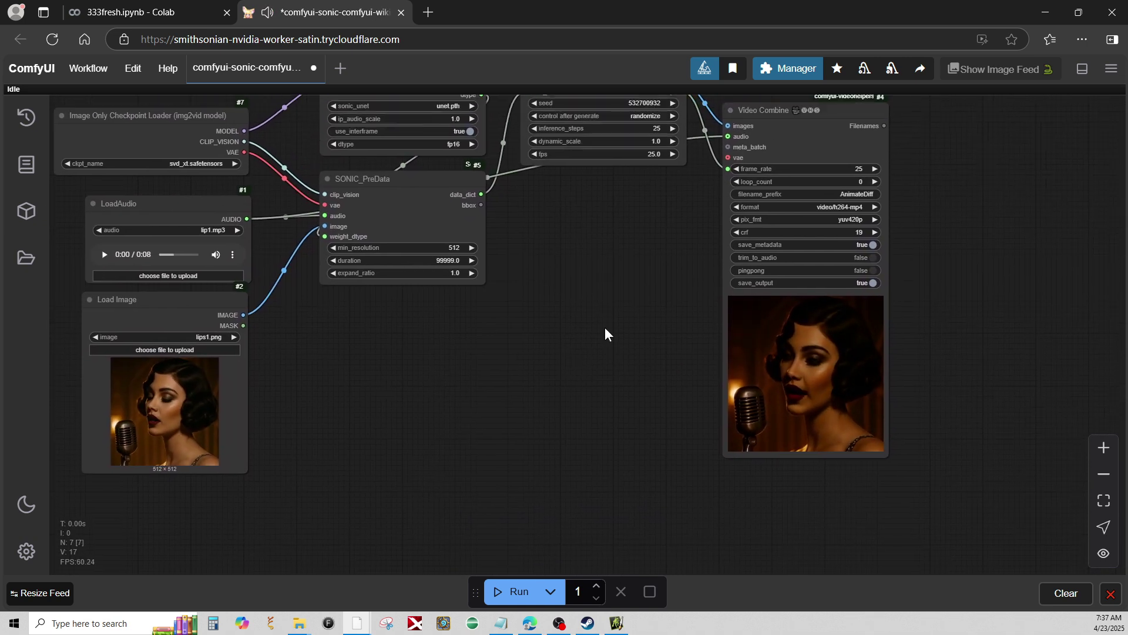
pyautogui.scroll(3, 605, 332)
pyautogui.moveTo(608, 328); pyautogui.dragTo(477, 297)
pyautogui.scroll(2, 493, 294)
pyautogui.moveTo(501, 244); pyautogui.dragTo(433, 292)
pyautogui.scroll(2, 504, 295)
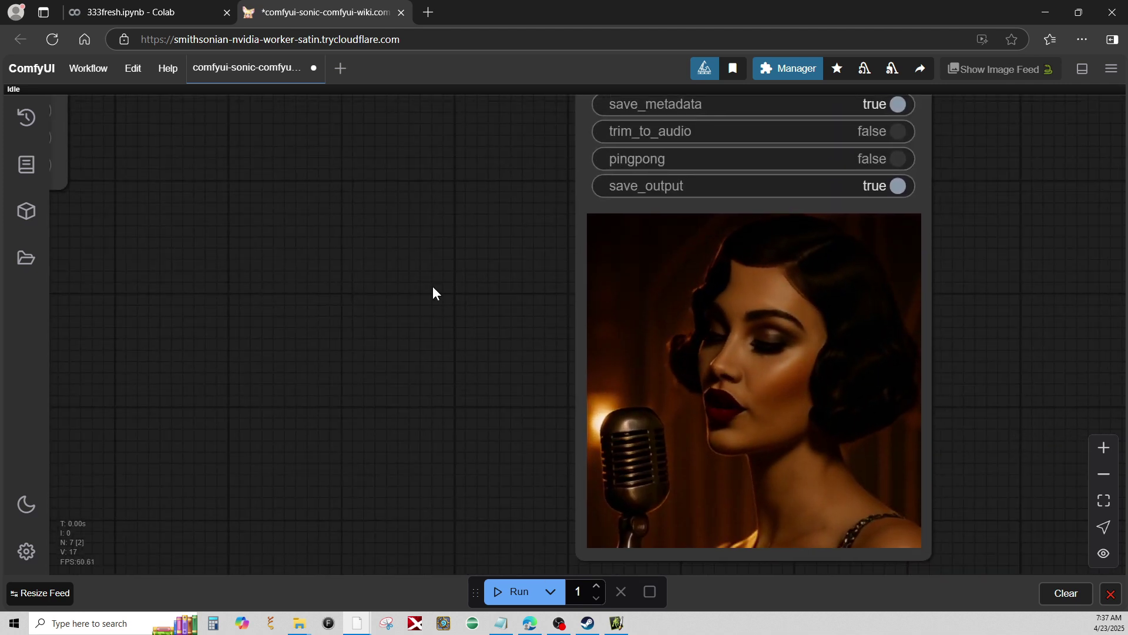
pyautogui.moveTo(480, 303)
pyautogui.mouseDown()
pyautogui.moveTo(436, 288)
pyautogui.moveTo(479, 292)
pyautogui.mouseUp()
pyautogui.scroll(-2, 479, 293)
pyautogui.scroll(-4, 496, 310)
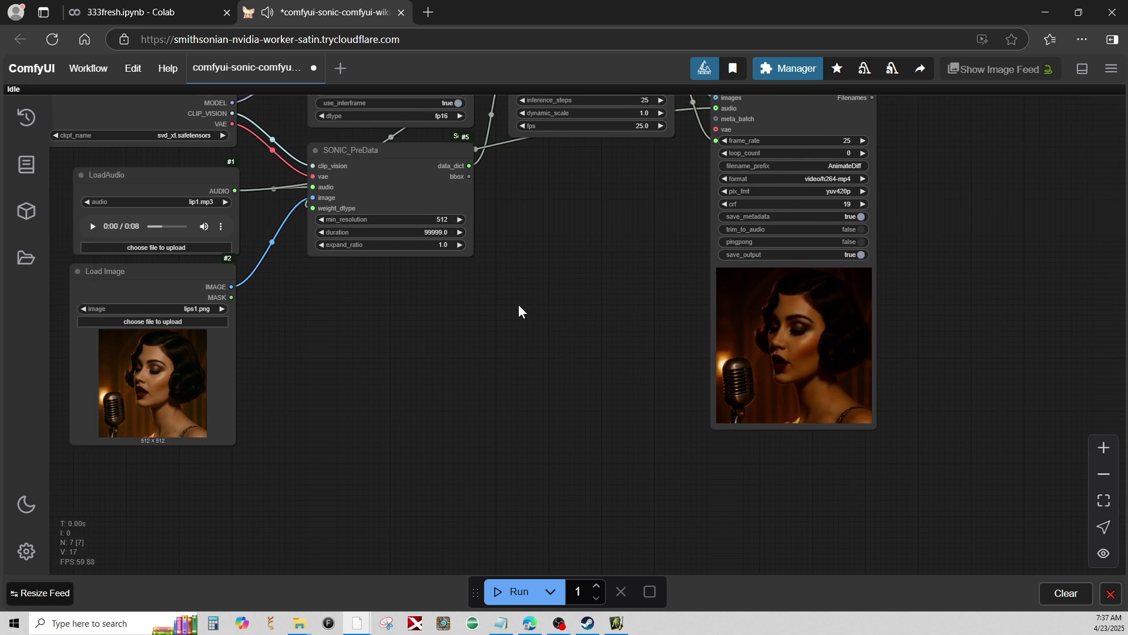
pyautogui.moveTo(523, 331); pyautogui.dragTo(494, 331)
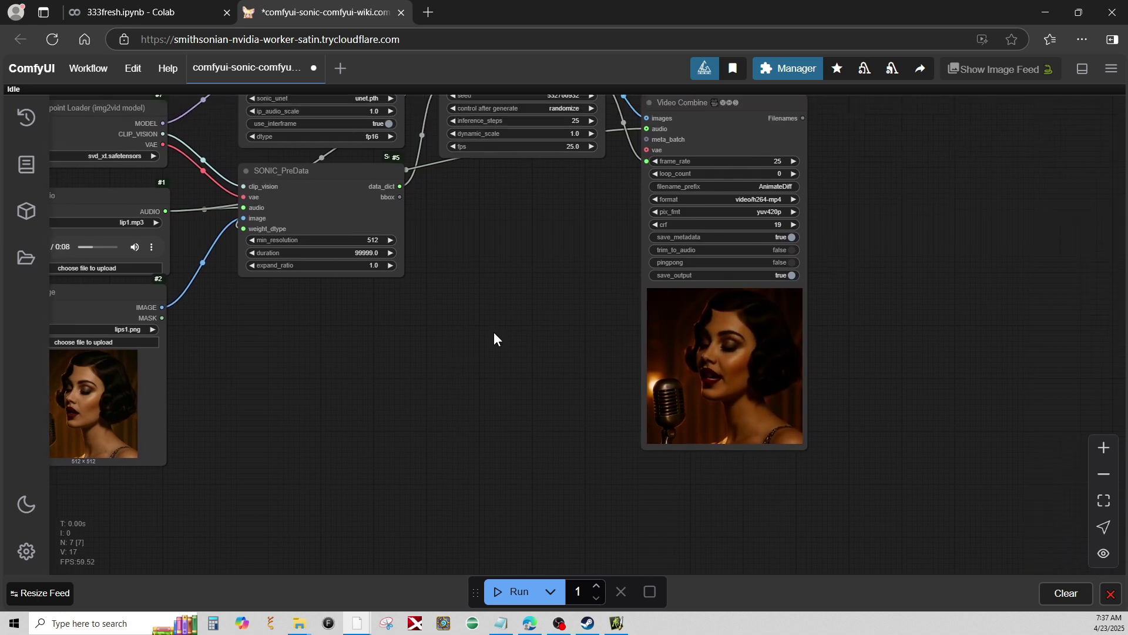